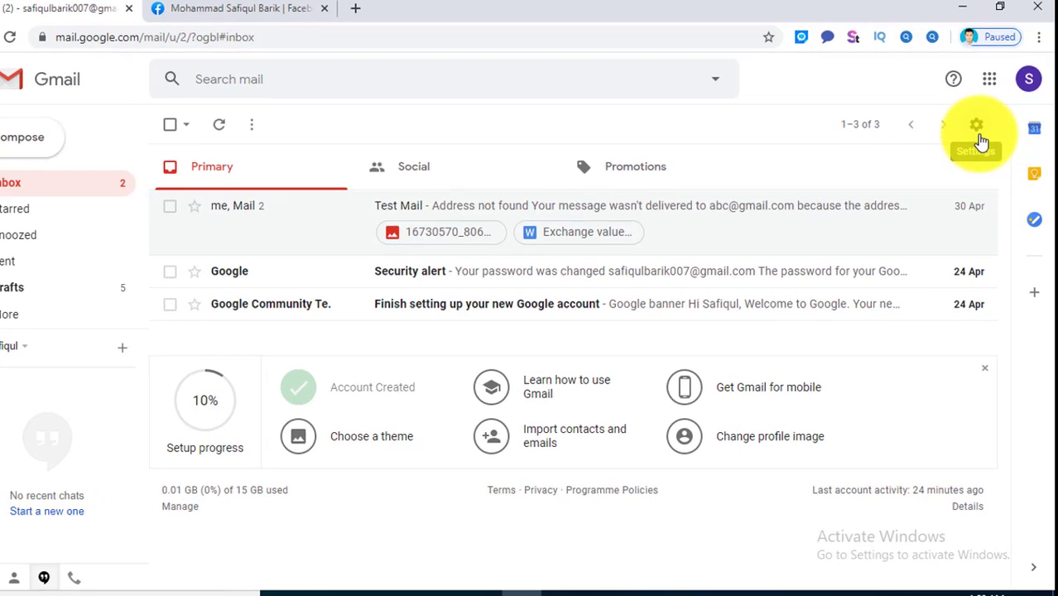
- Open Gmail's full Settings and bring the General tab's empty Signature section into view
{"action": "left_click", "coordinate": [985, 131]}
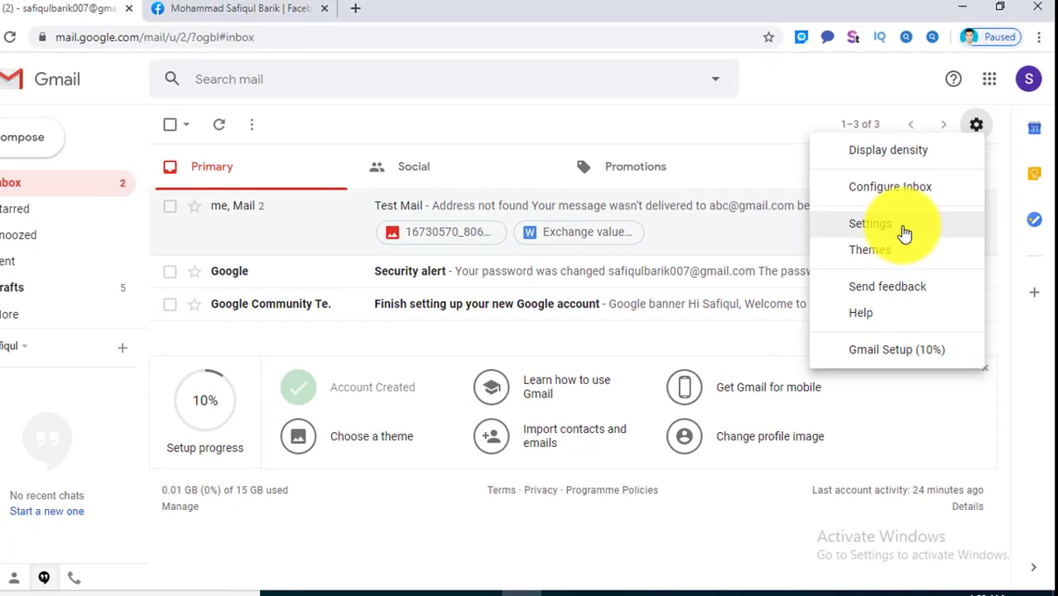
{"action": "left_click", "coordinate": [721, 346]}
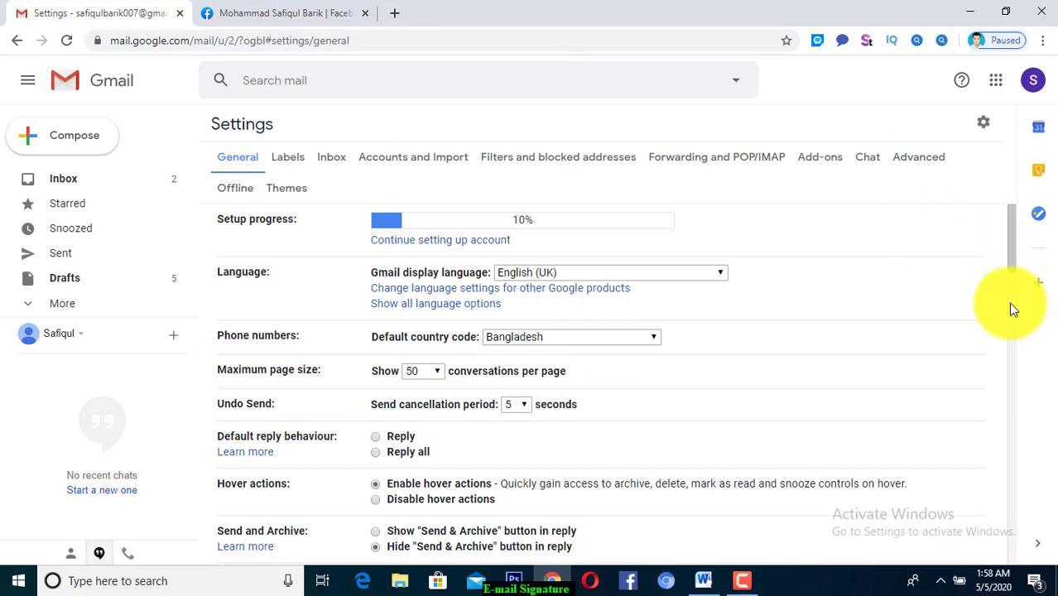
{"action": "left_click", "coordinate": [1010, 304]}
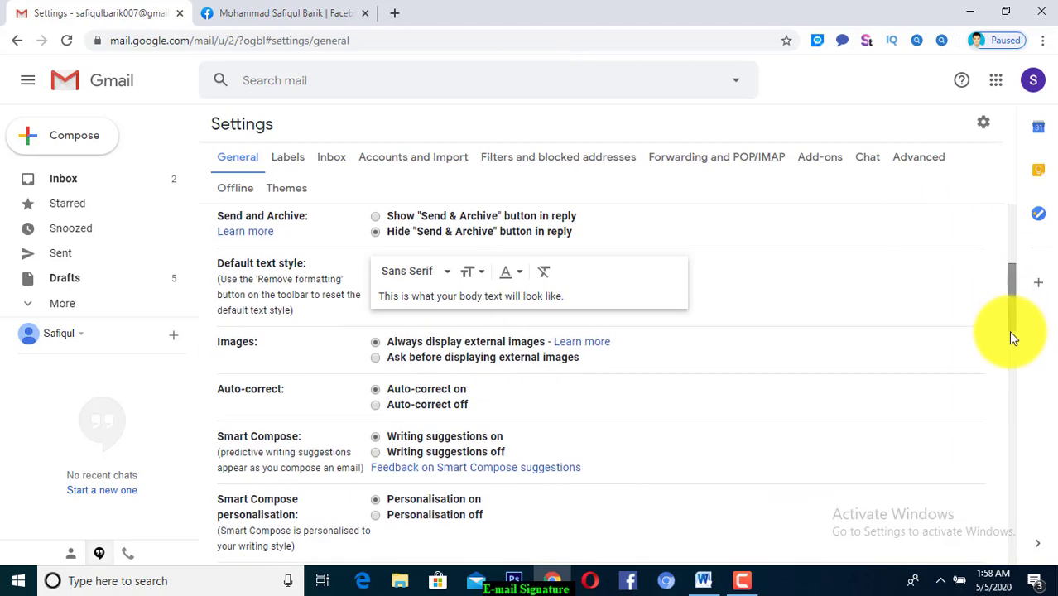
{"action": "left_click", "coordinate": [1008, 341]}
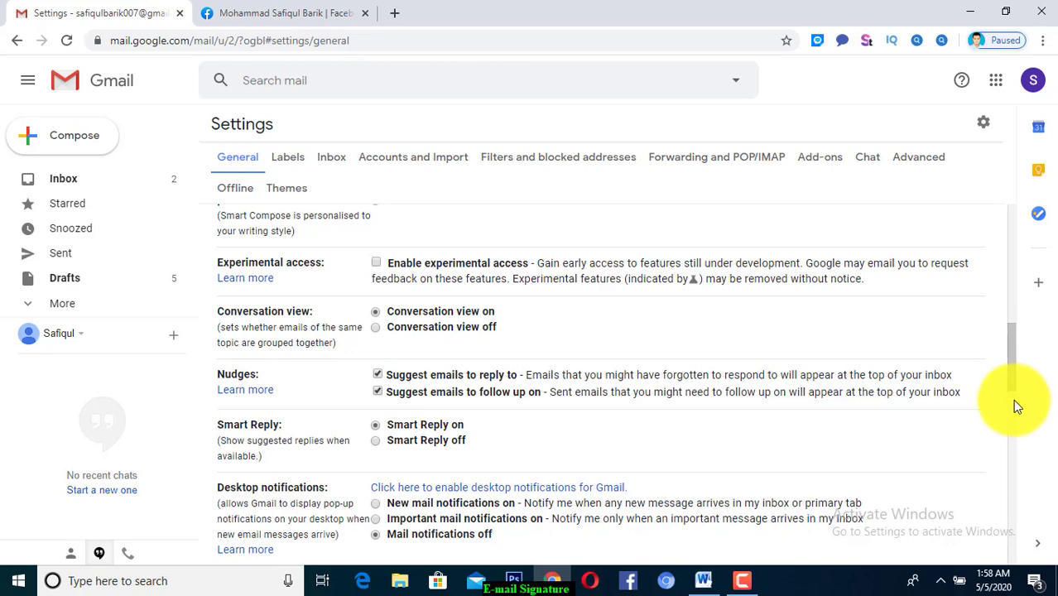
{"action": "left_click", "coordinate": [1013, 399]}
{"action": "left_click", "coordinate": [1015, 456]}
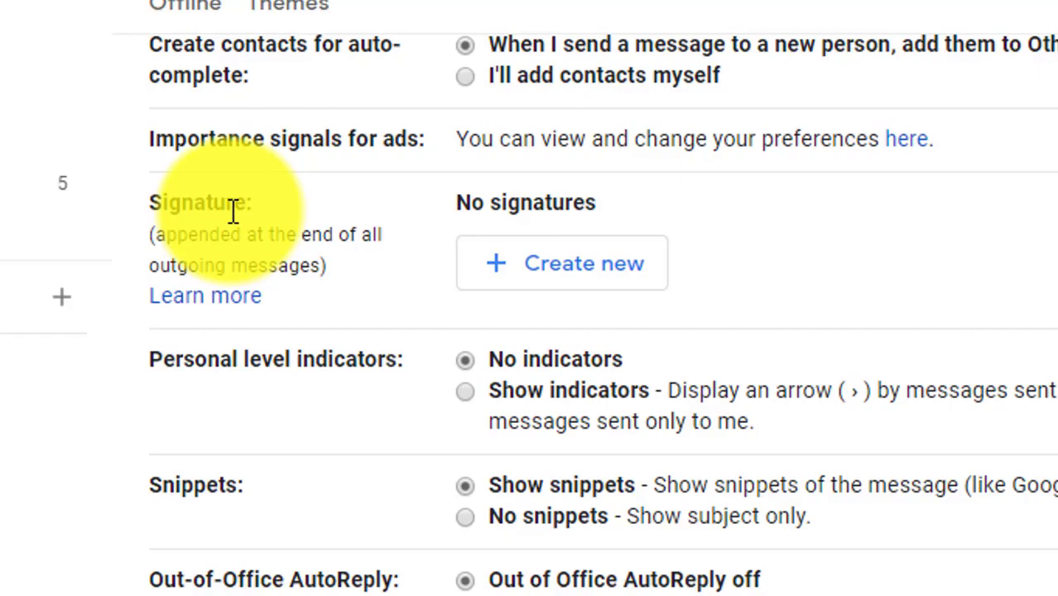
{"action": "double_click", "coordinate": [234, 210]}
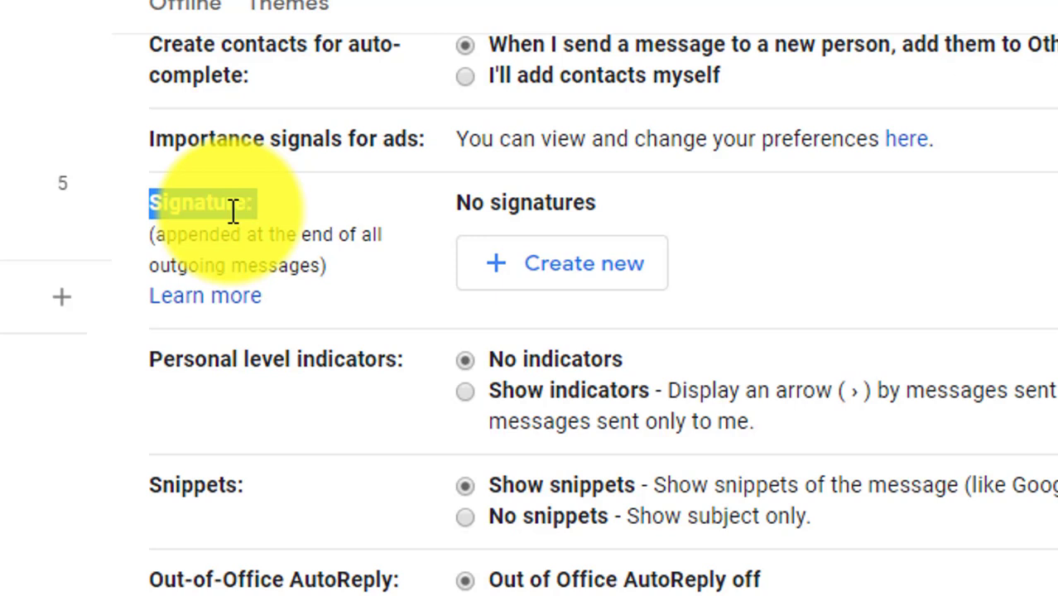
{"action": "double_click", "coordinate": [581, 203]}
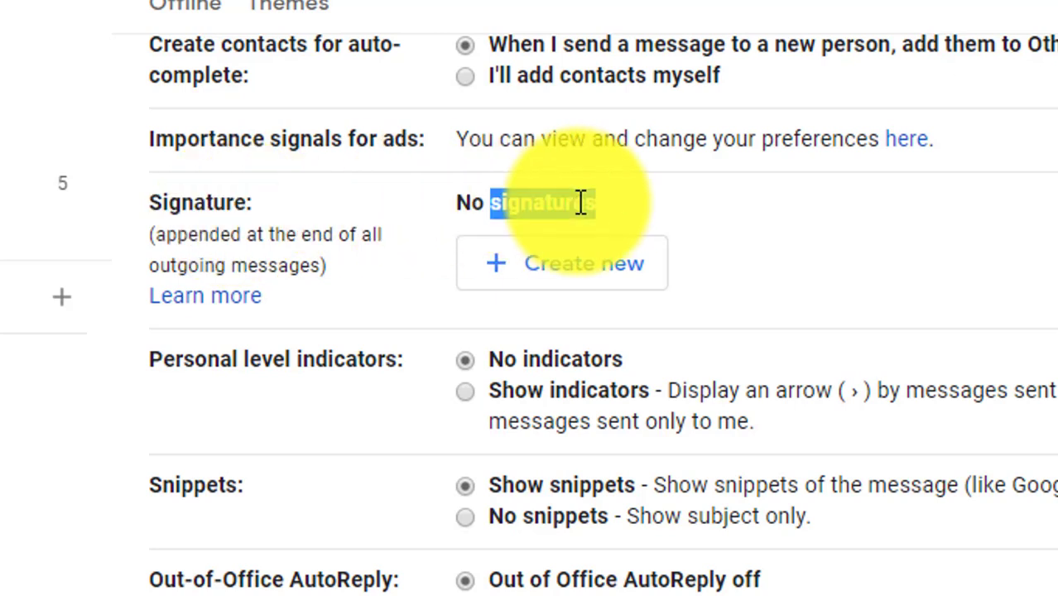
- Create a signature named 'MY Signature' and place the caret in its empty body
{"action": "left_click", "coordinate": [552, 295]}
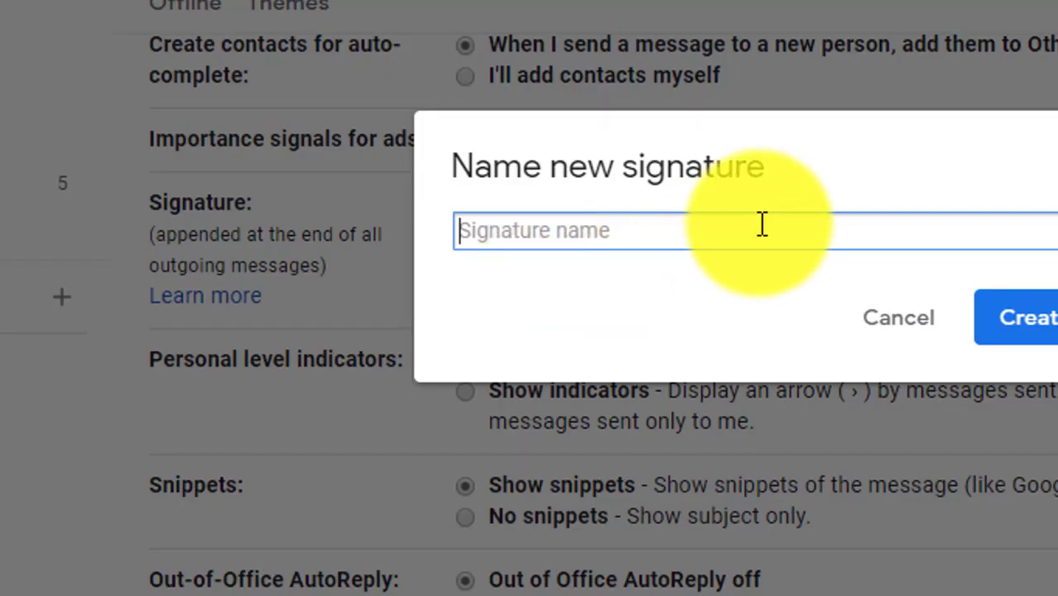
{"action": "type", "text": "MY "}
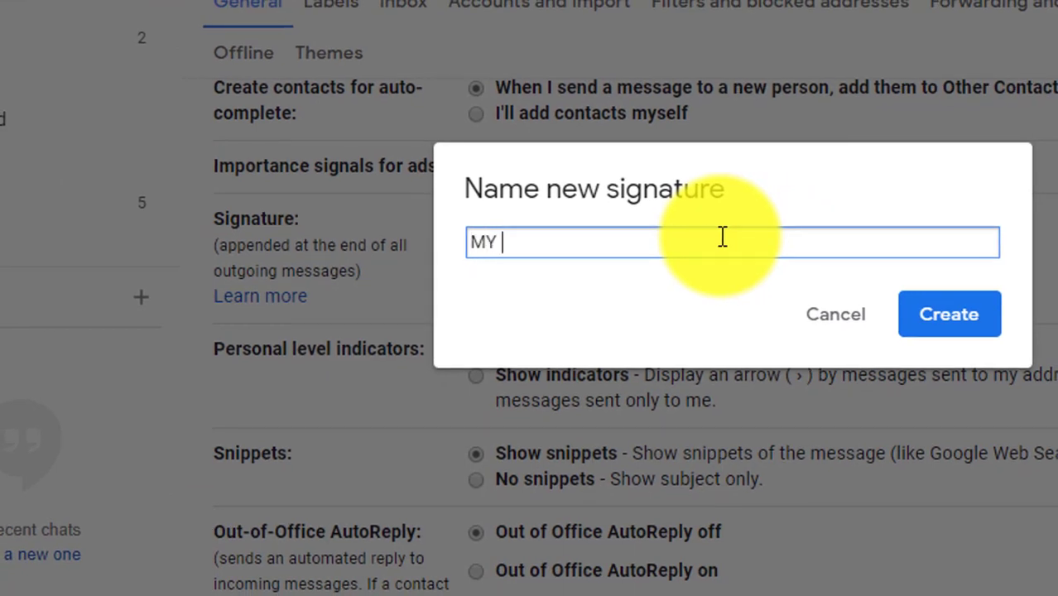
{"action": "type", "text": "Sign"}
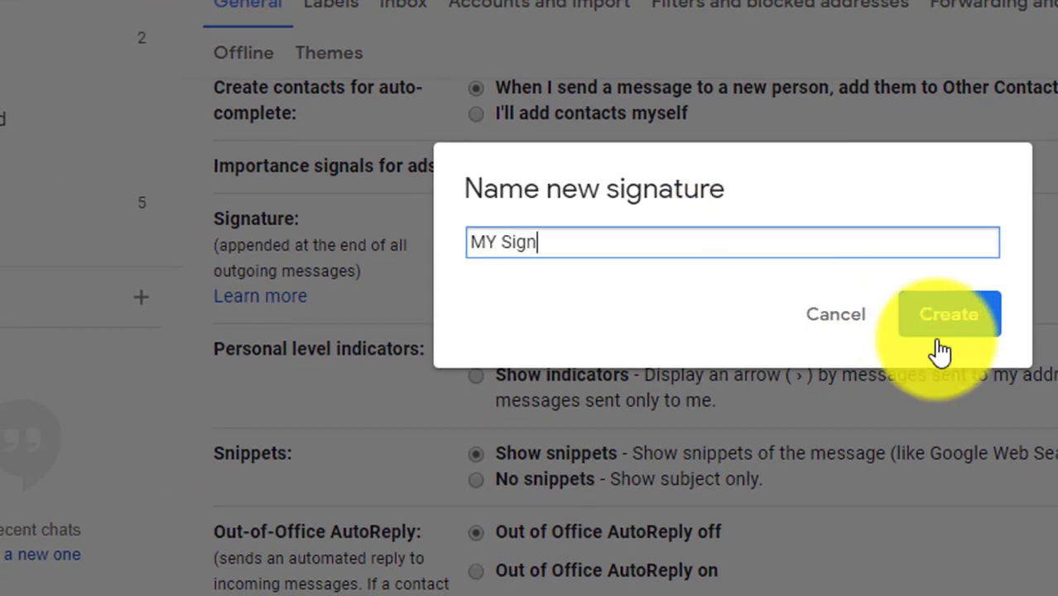
{"action": "type", "text": "ature"}
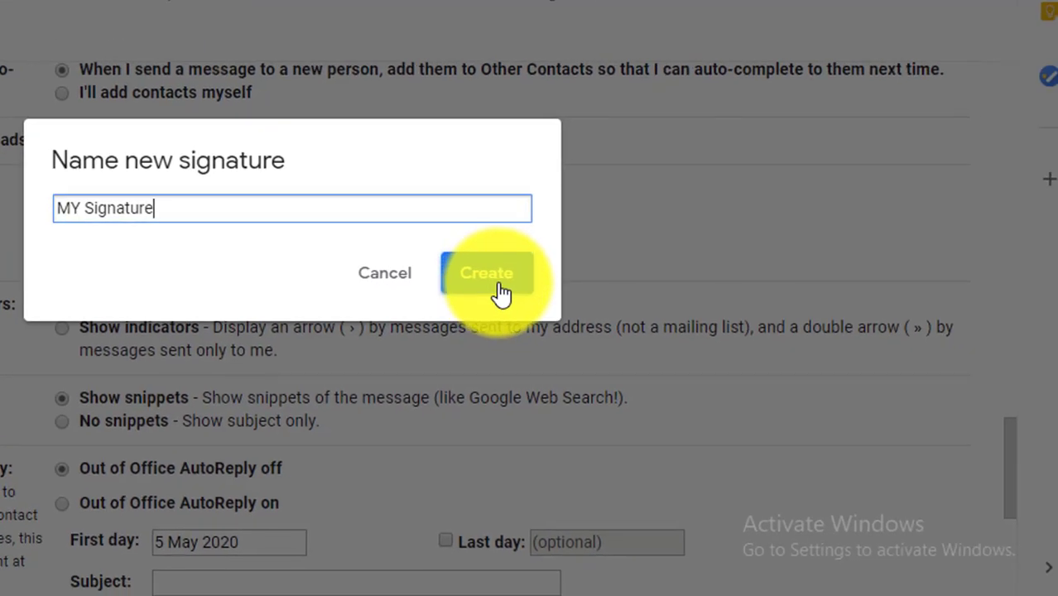
{"action": "left_click", "coordinate": [500, 292]}
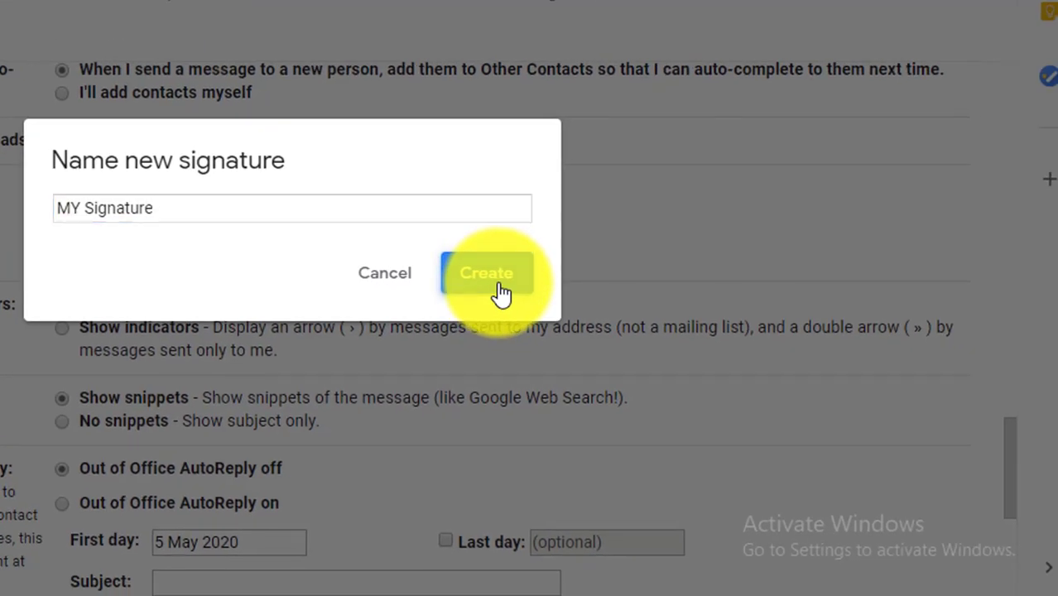
{"action": "left_click", "coordinate": [436, 195]}
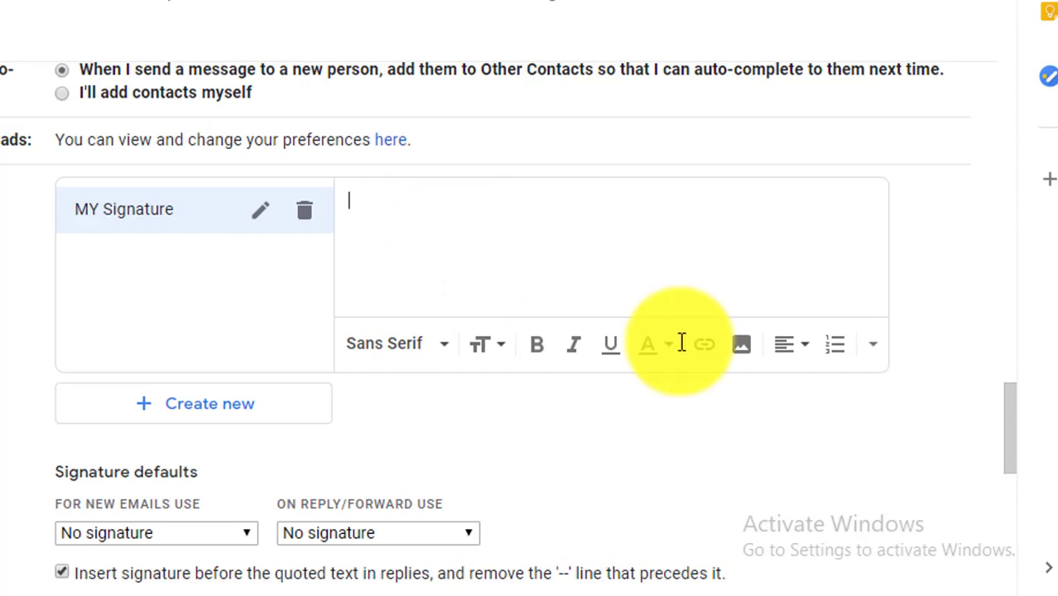
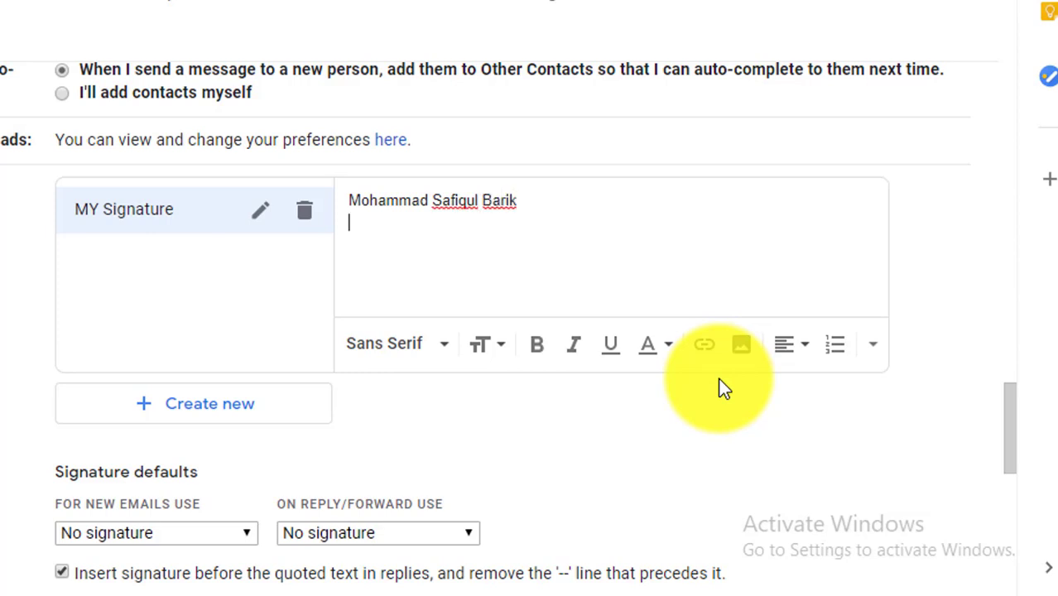
- Type the signature lines: the full name, Web Developer, XYZ Company, and the Cell: phone number
{"action": "key", "text": "Return"}
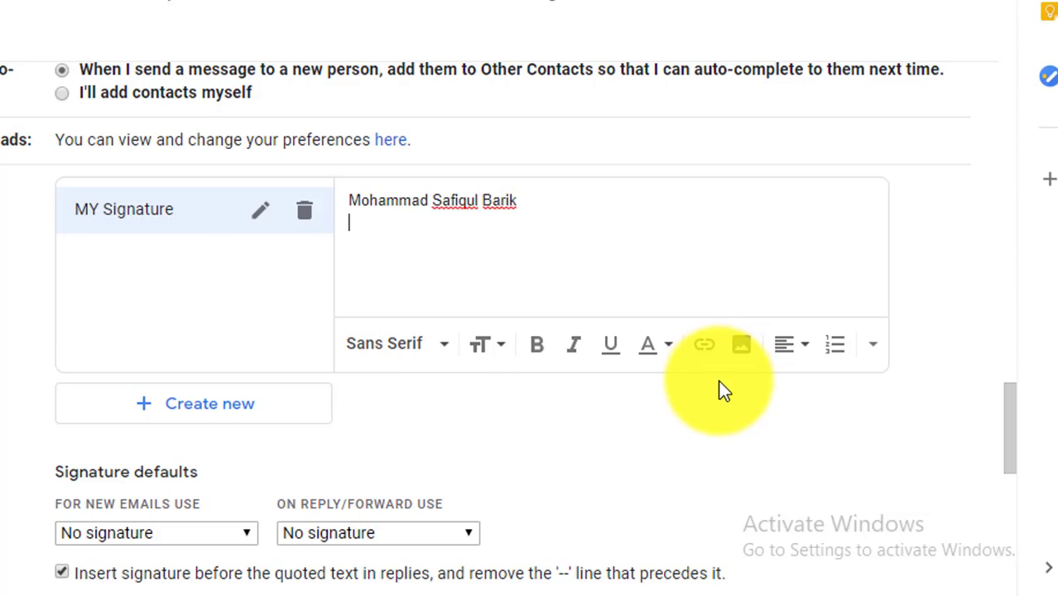
{"action": "type", "text": "Web Developer"}
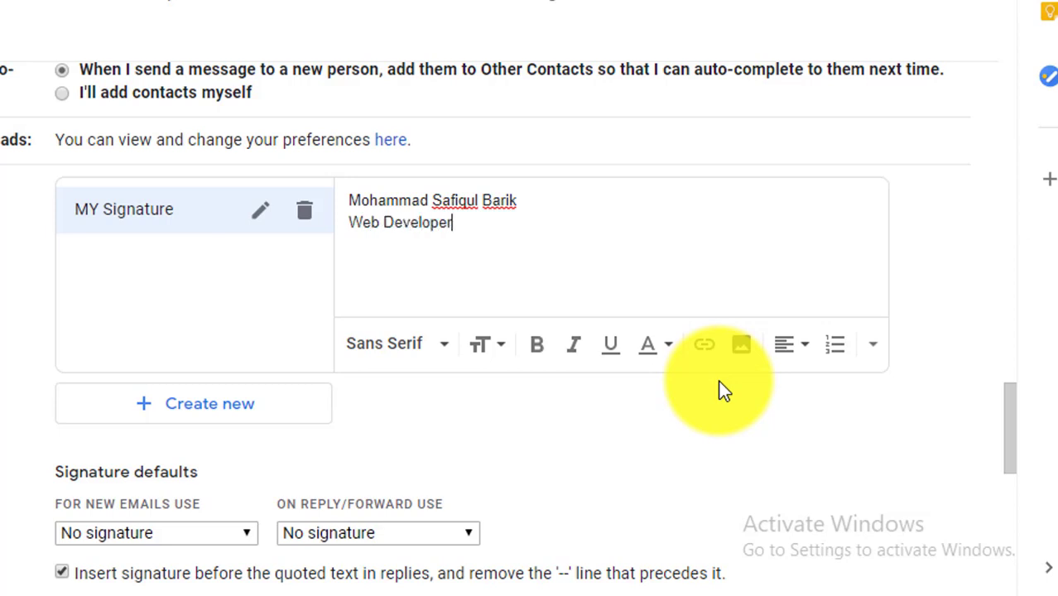
{"action": "key", "text": "Return"}
{"action": "type", "text": "XYZ C"}
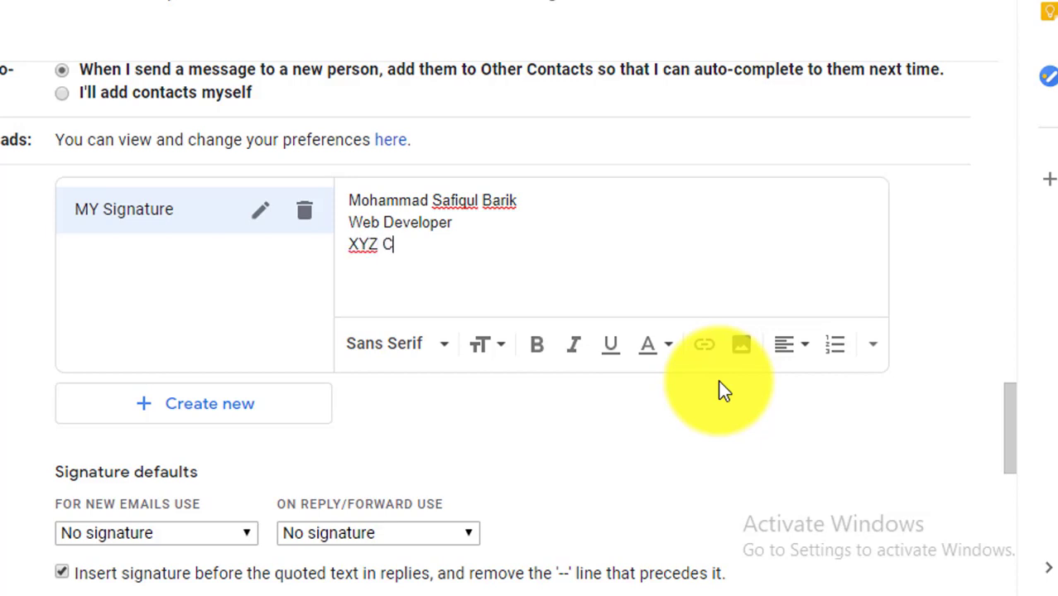
{"action": "type", "text": "ompany"}
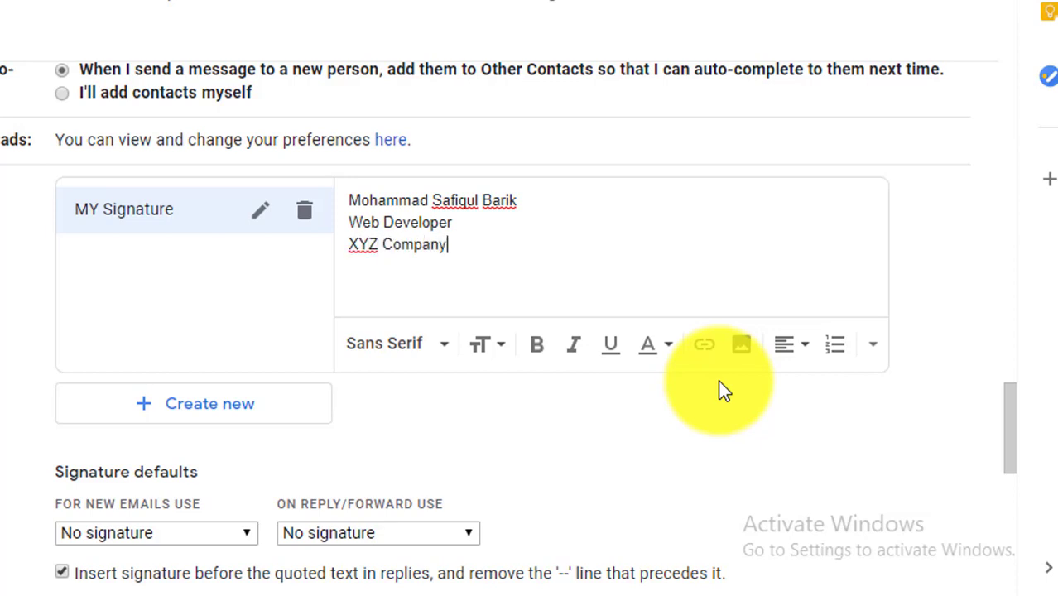
{"action": "key", "text": "Return"}
{"action": "type", "text": "Cell: +88"}
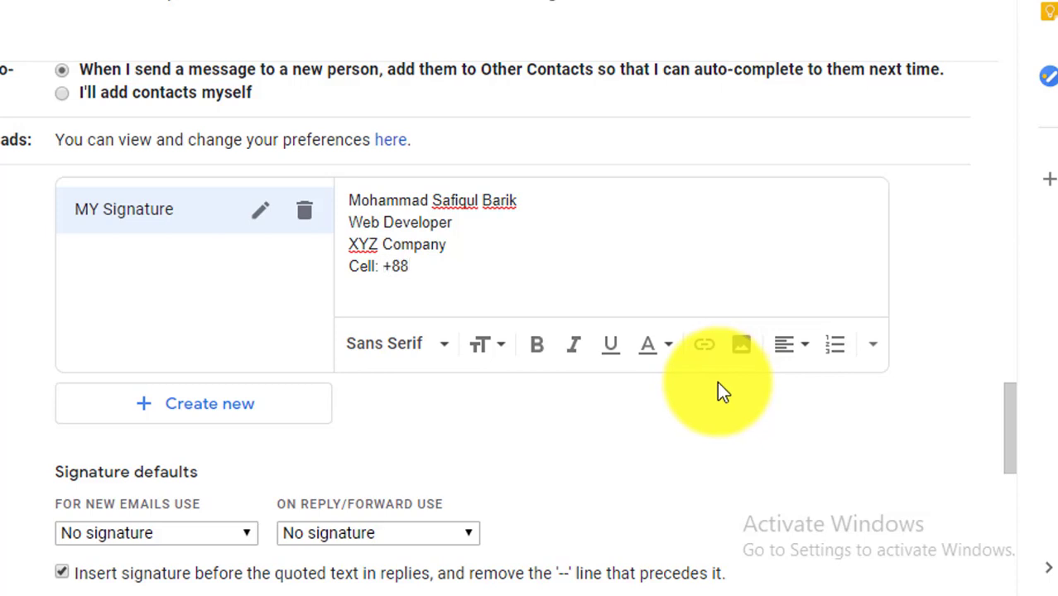
{"action": "type", "text": " 0190-000000"}
{"action": "key", "text": "Return"}
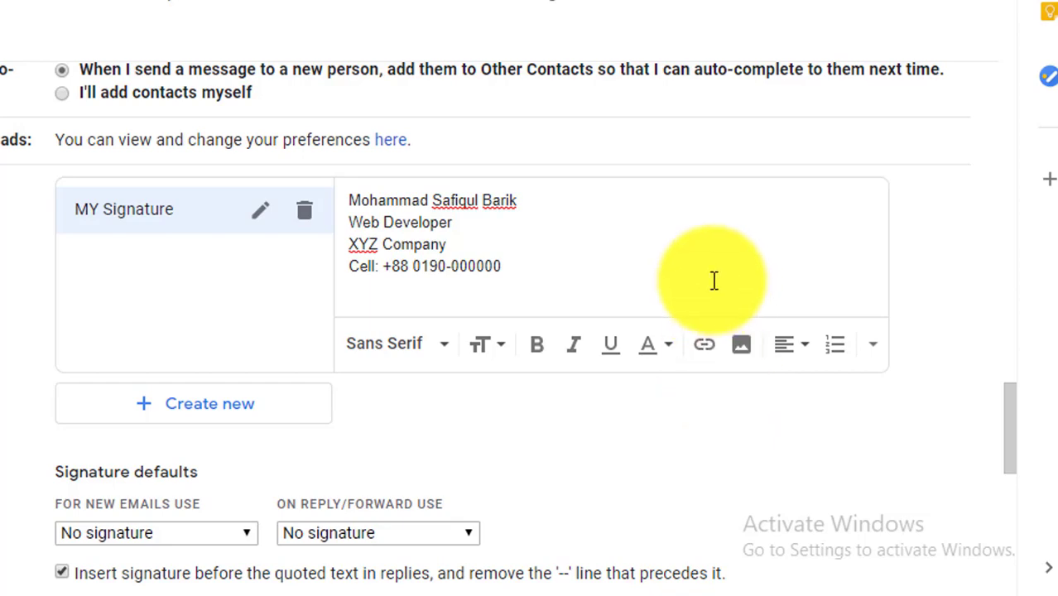
- Add a 'Facebook Profile Link' hyperlink to the copied Facebook profile URL, then start a new line
{"action": "left_click", "coordinate": [705, 349]}
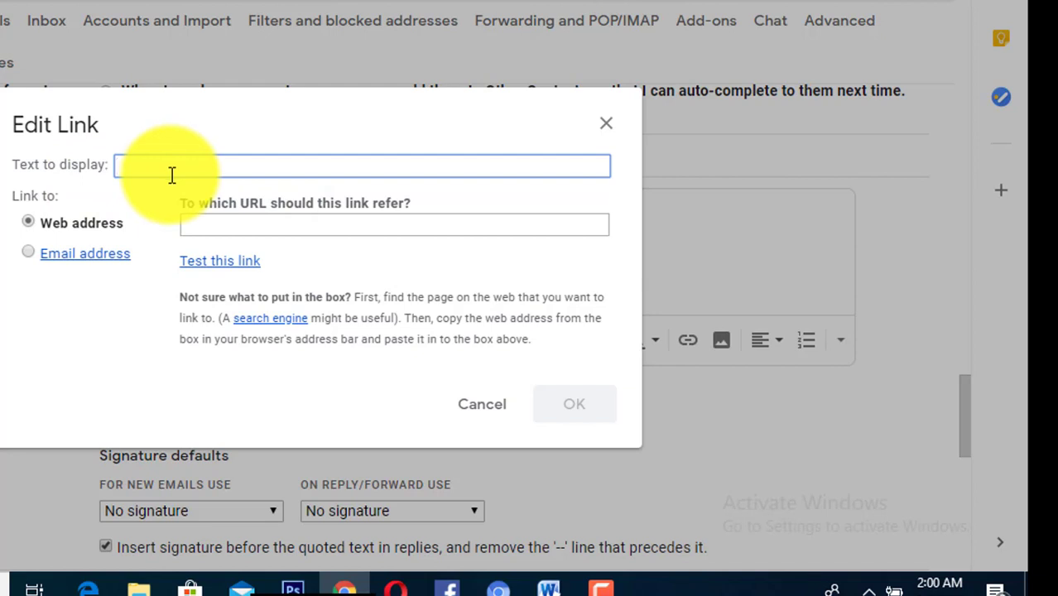
{"action": "type", "text": "Fac"}
{"action": "type", "text": "Facebo"}
{"action": "type", "text": "ok Pro"}
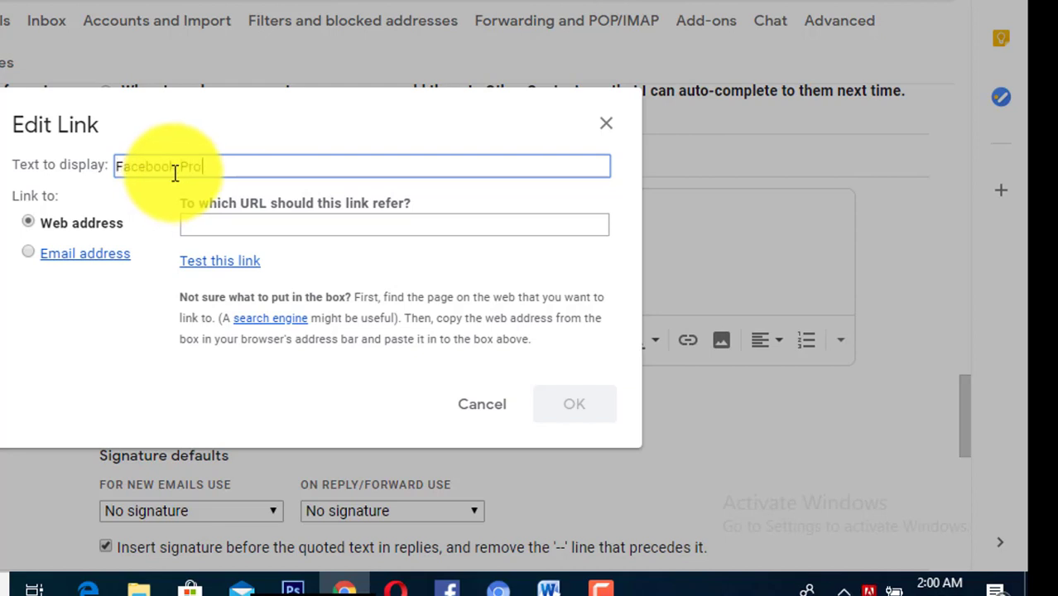
{"action": "type", "text": "file Link"}
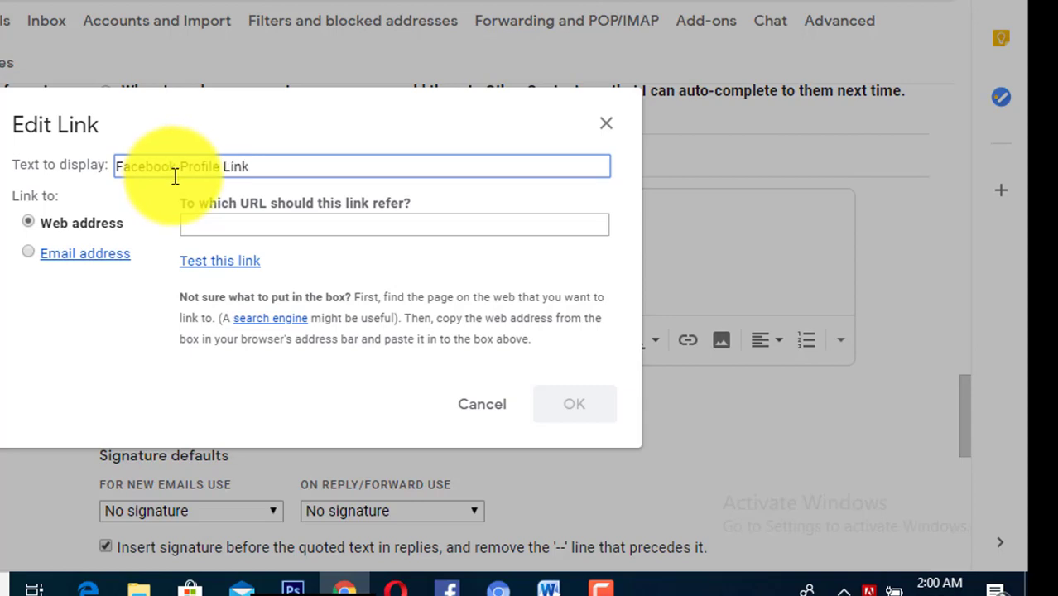
{"action": "left_click", "coordinate": [257, 225]}
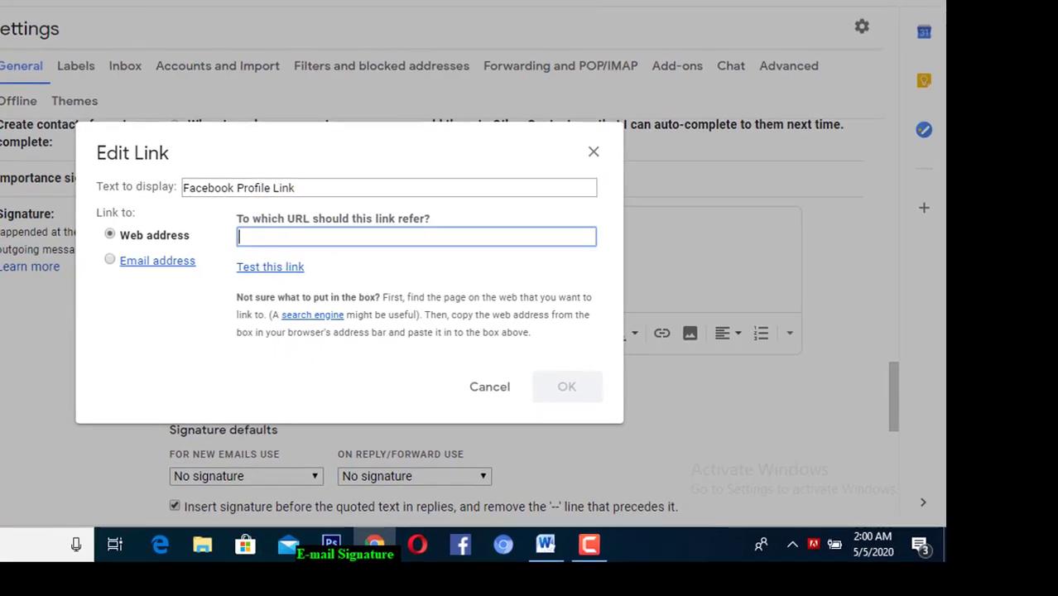
{"action": "left_click", "coordinate": [300, 14]}
{"action": "left_click", "coordinate": [320, 50]}
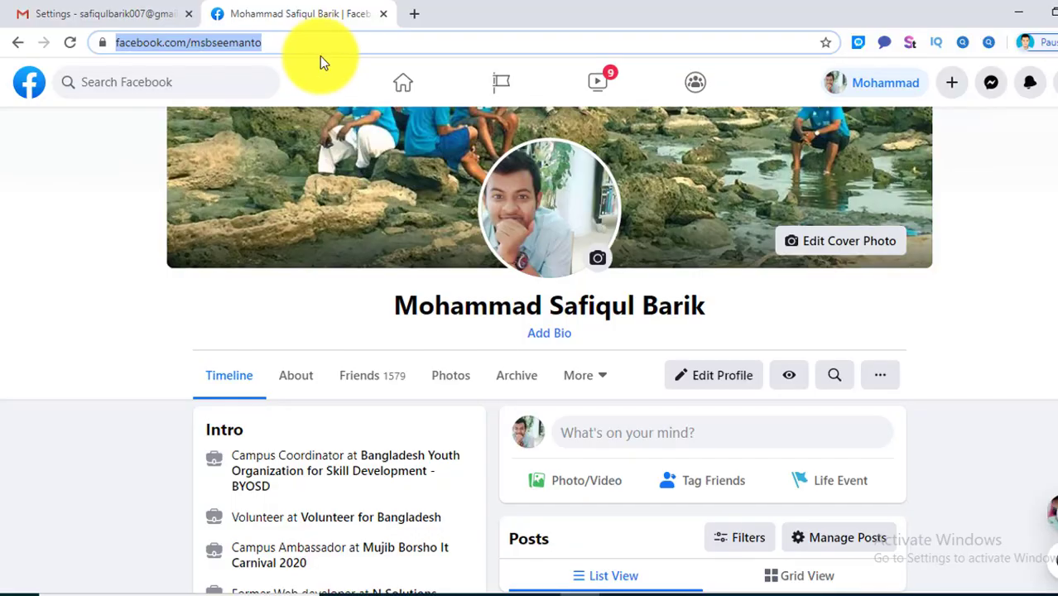
{"action": "triple_click", "coordinate": [324, 51]}
{"action": "key", "text": "ctrl+c"}
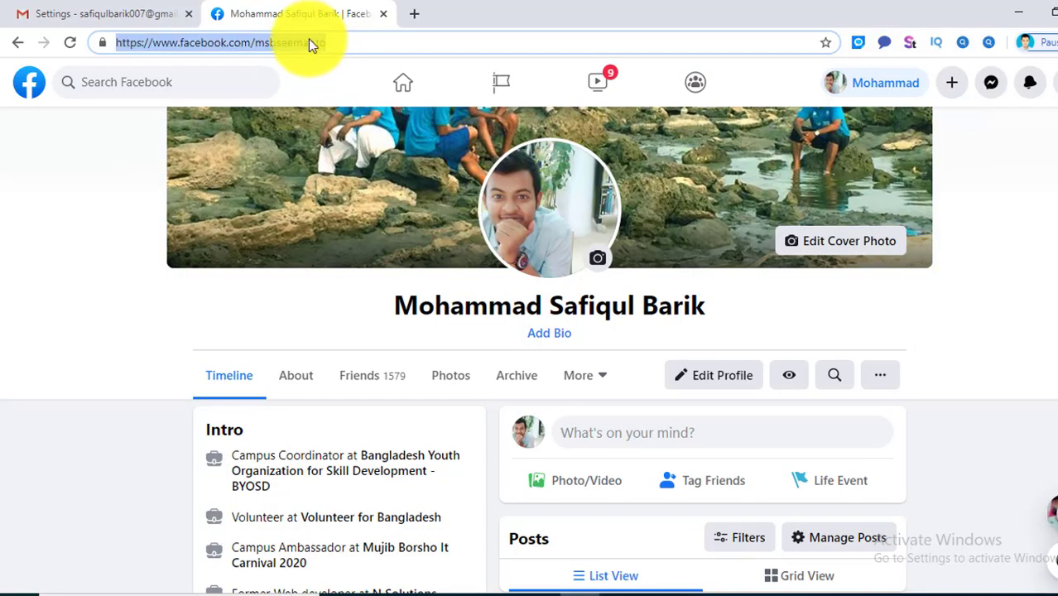
{"action": "left_click", "coordinate": [91, 12]}
{"action": "key", "text": "ctrl+v"}
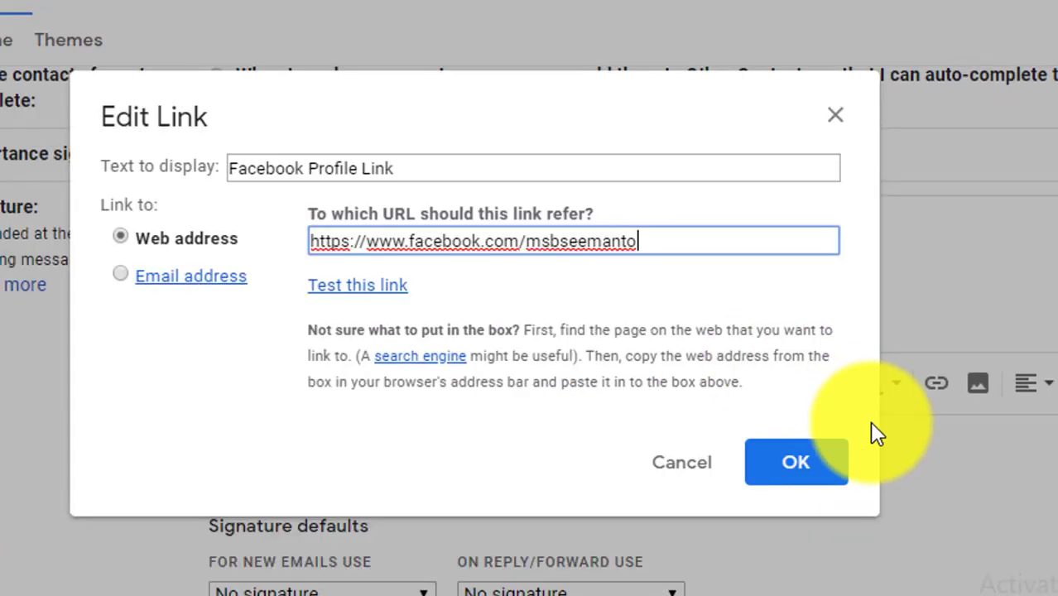
{"action": "left_click", "coordinate": [783, 472]}
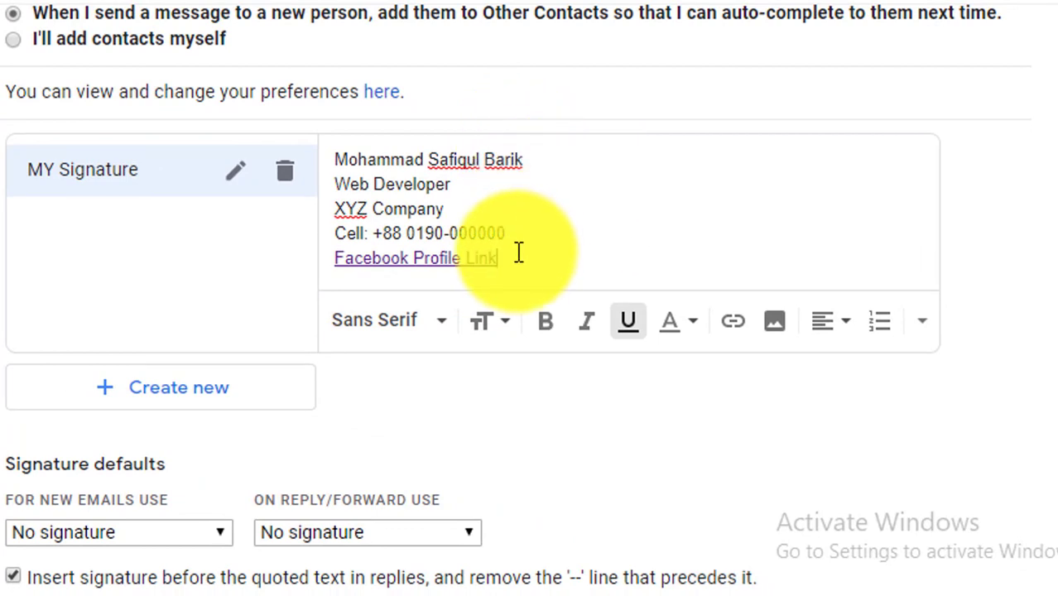
{"action": "key", "text": "Return"}
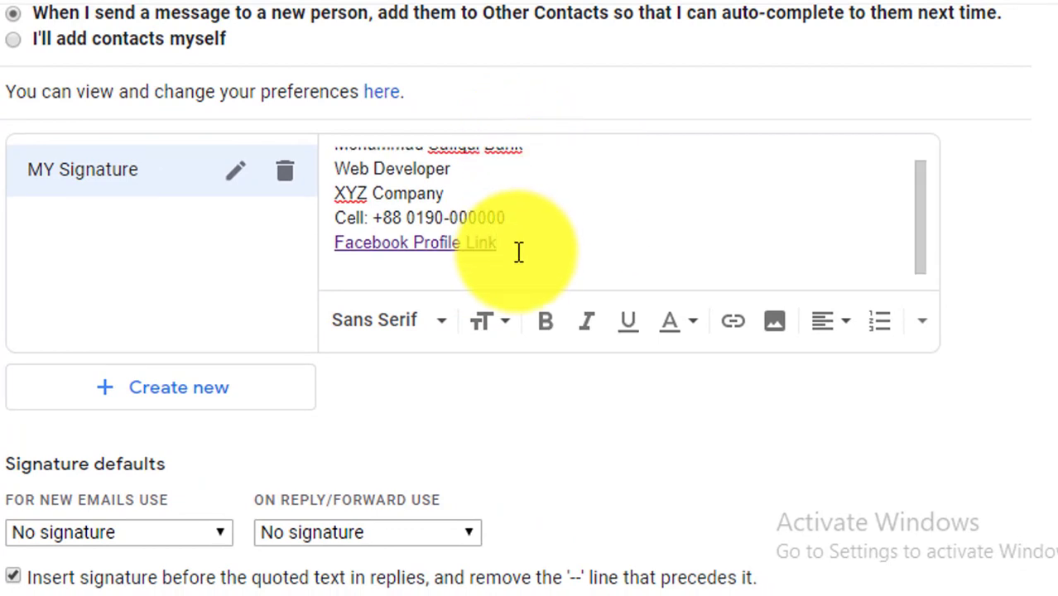
- Upload a photo from the computer into the signature below the Facebook link
{"action": "left_click", "coordinate": [775, 334]}
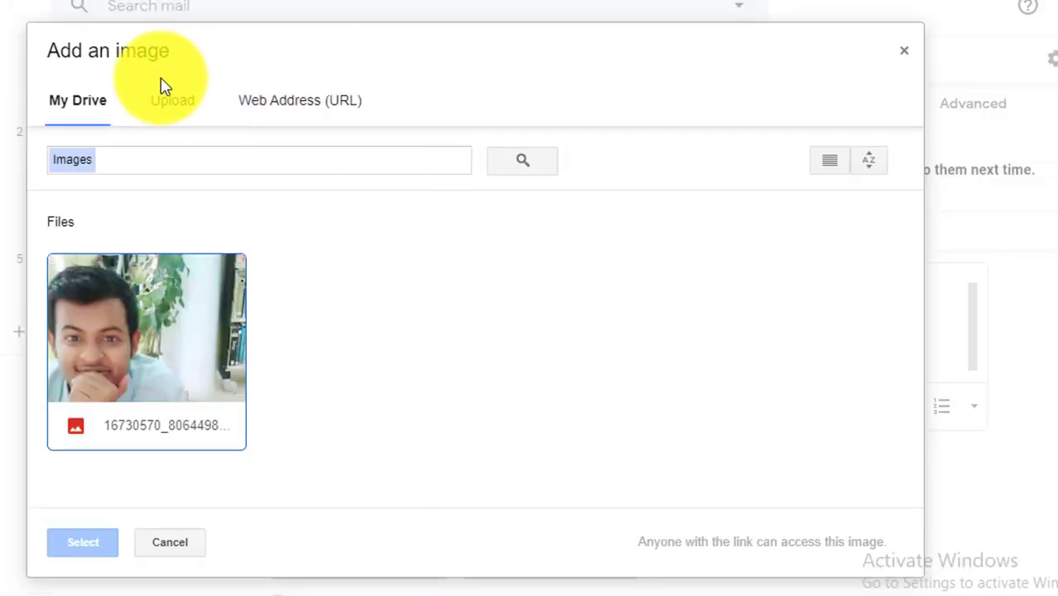
{"action": "left_click", "coordinate": [170, 104]}
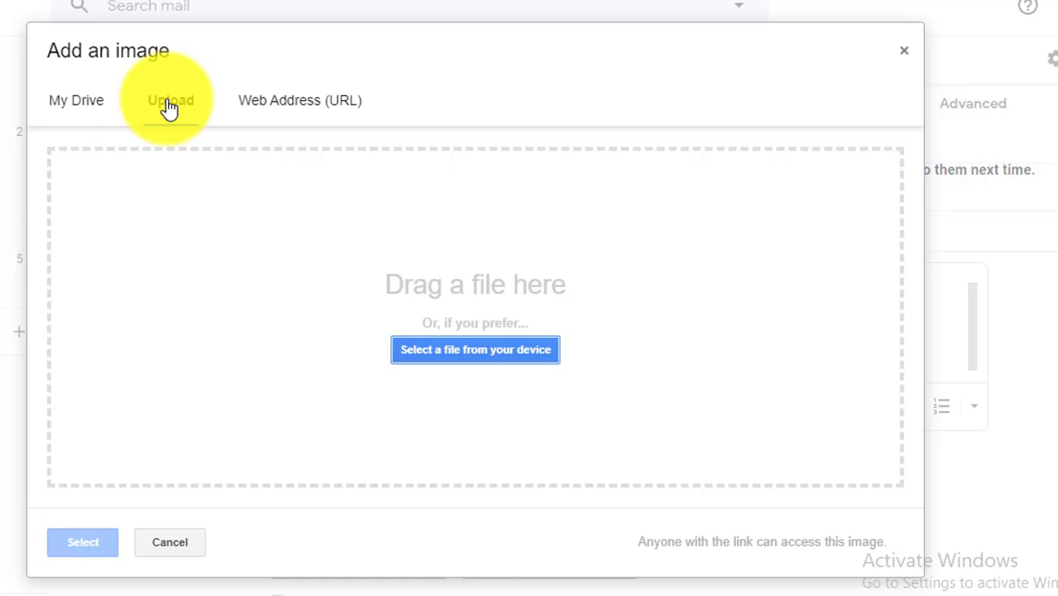
{"action": "left_click", "coordinate": [411, 352]}
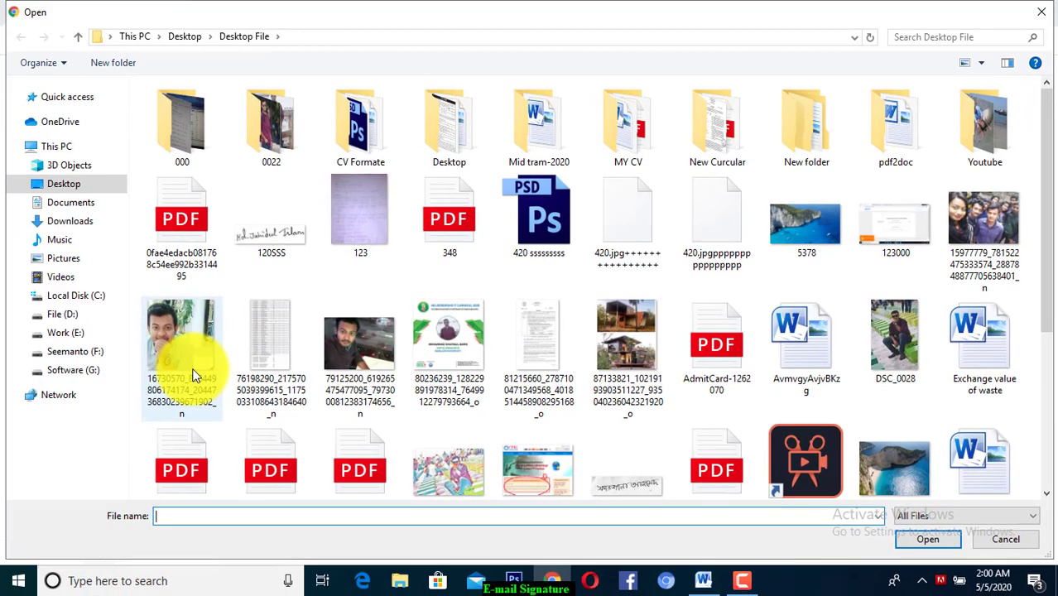
{"action": "double_click", "coordinate": [182, 356]}
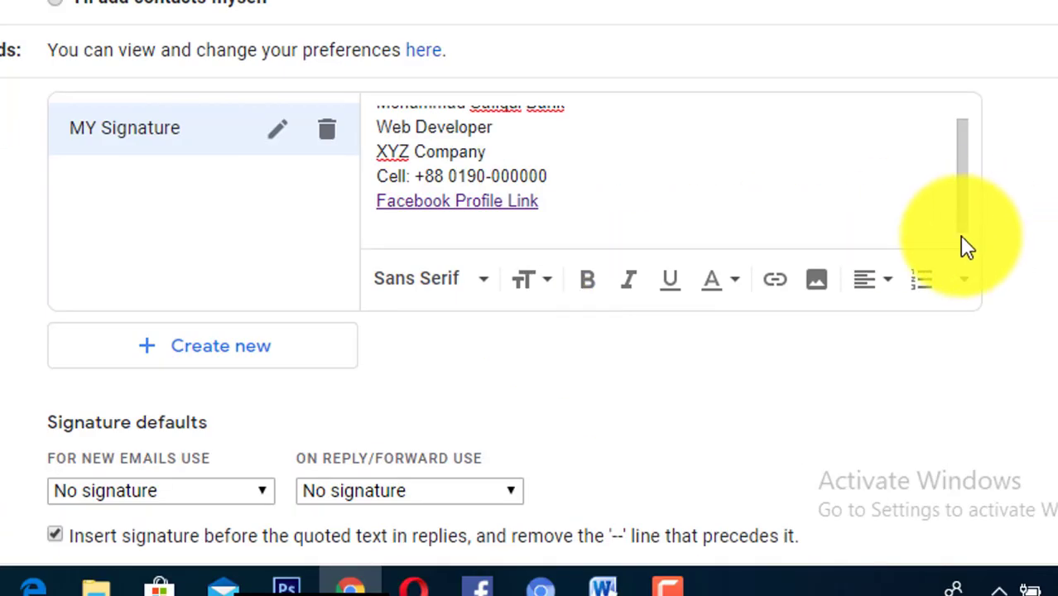
- Resize the signature photo to the Small size
{"action": "scroll", "coordinate": [961, 193], "scroll_direction": "down", "scroll_amount": 4}
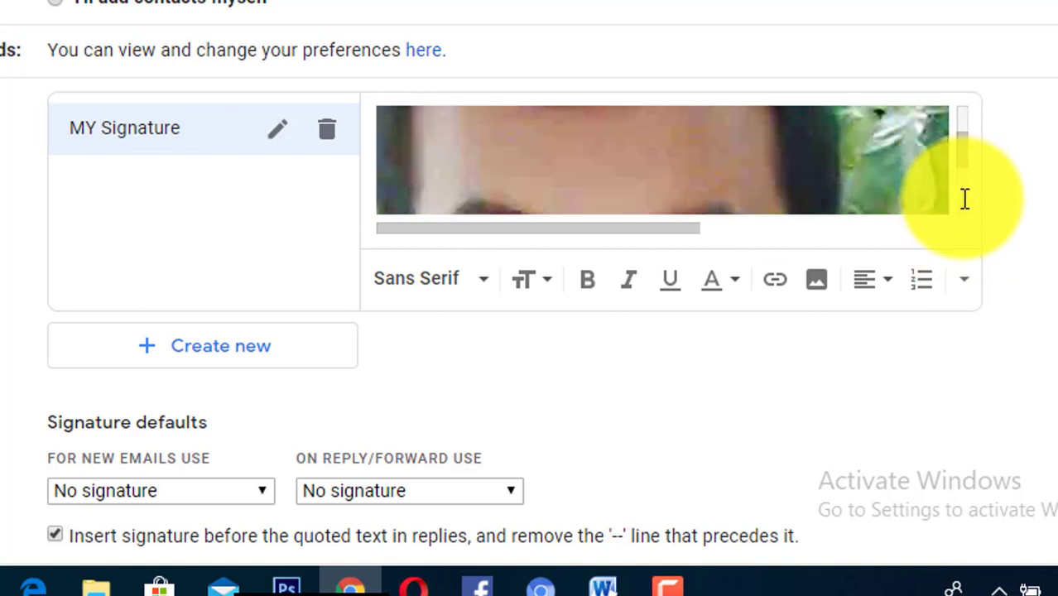
{"action": "scroll", "coordinate": [961, 196], "scroll_direction": "down", "scroll_amount": 5}
{"action": "scroll", "coordinate": [964, 197], "scroll_direction": "down", "scroll_amount": 3}
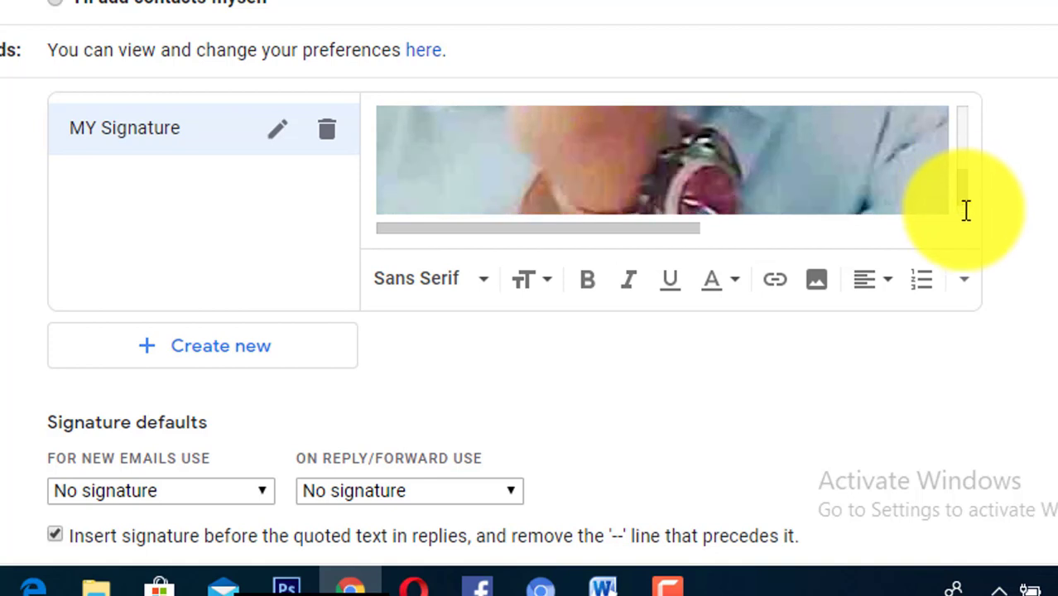
{"action": "scroll", "coordinate": [966, 209], "scroll_direction": "down", "scroll_amount": 2}
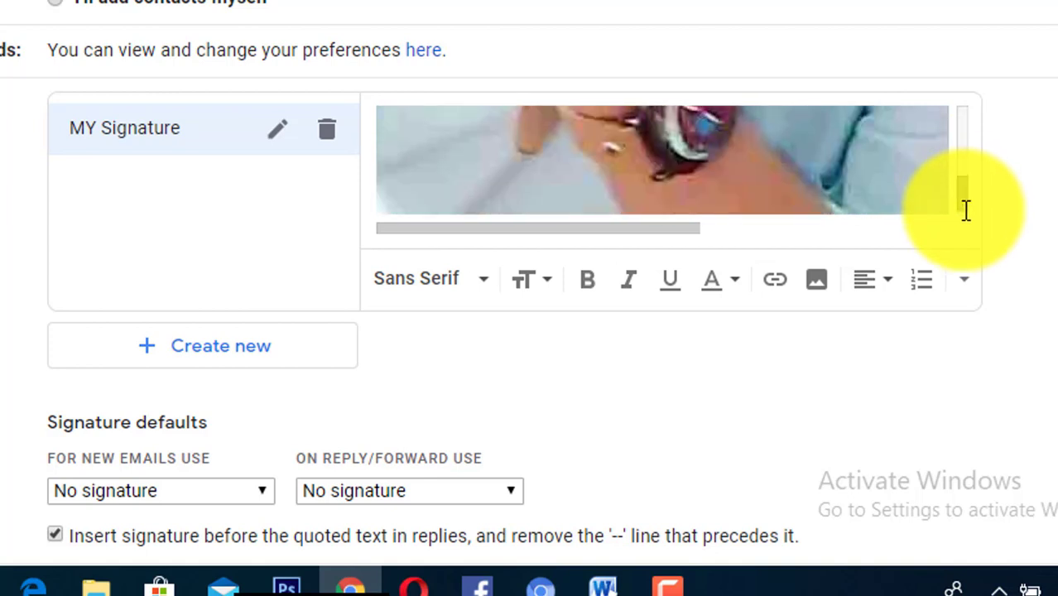
{"action": "left_click", "coordinate": [841, 185]}
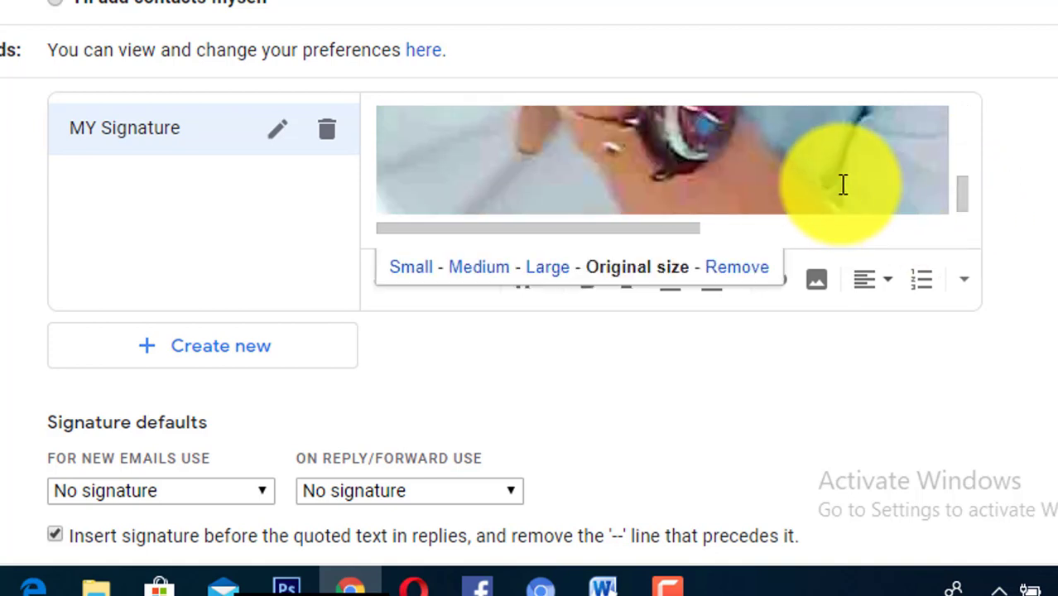
{"action": "left_click", "coordinate": [420, 273]}
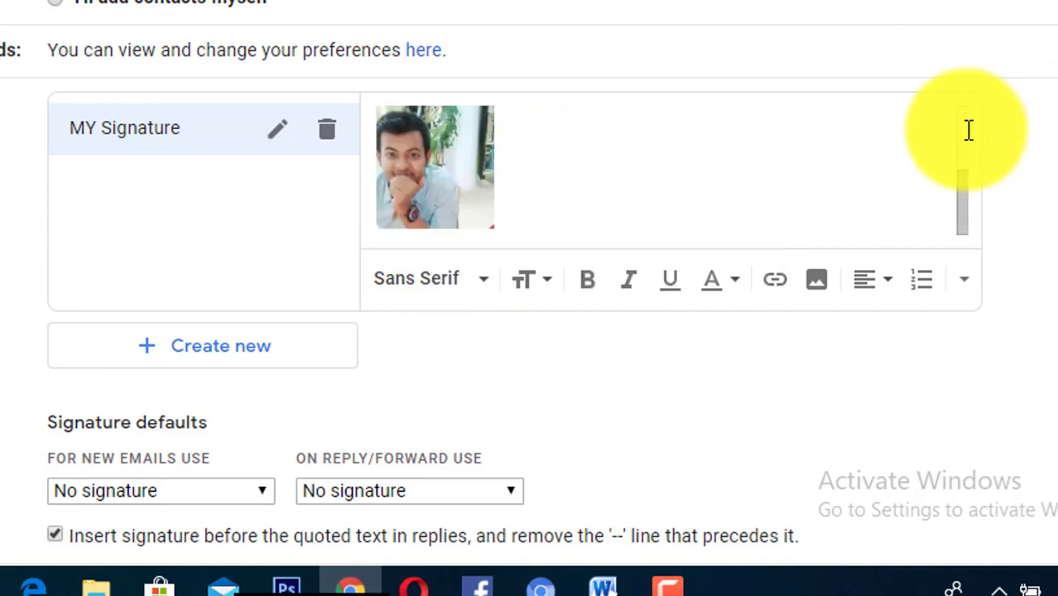
- Select all the signature text lines, starting from the name line
{"action": "scroll", "coordinate": [969, 130], "scroll_direction": "up", "scroll_amount": 3}
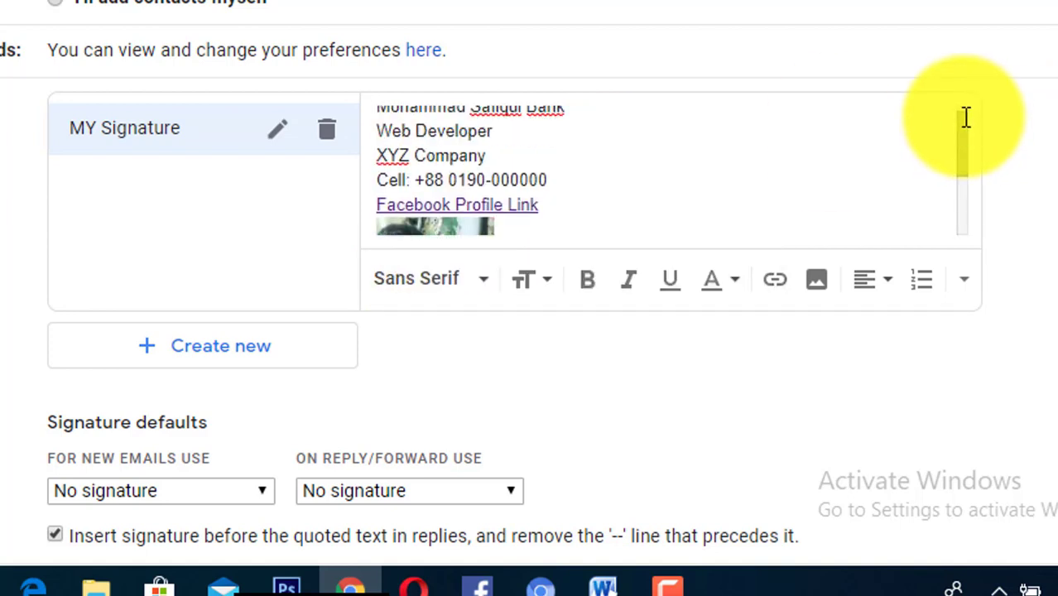
{"action": "scroll", "coordinate": [966, 116], "scroll_direction": "up", "scroll_amount": 1}
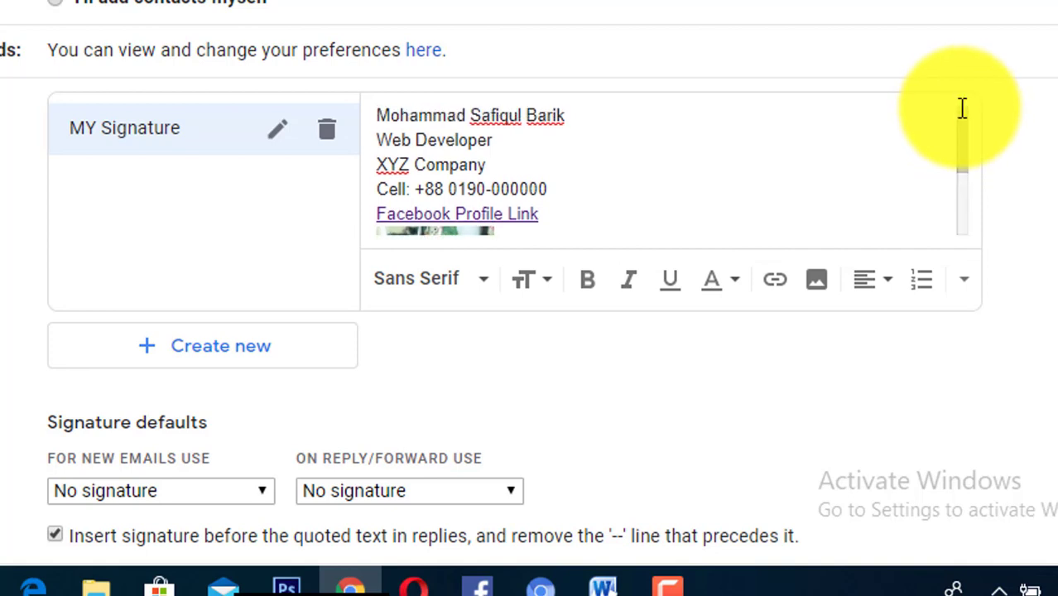
{"action": "triple_click", "coordinate": [495, 120]}
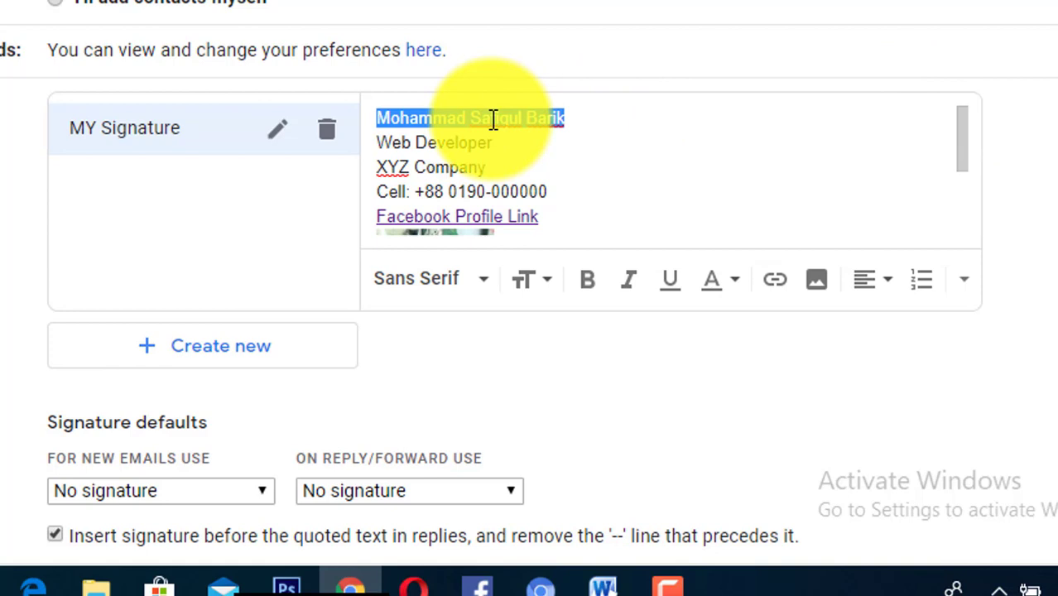
{"action": "key", "text": "shift+Down"}
{"action": "key", "text": "shift+Down"}
{"action": "key", "text": "shift+Down"}
{"action": "key", "text": "shift+Down"}
{"action": "key", "text": "shift+Down"}
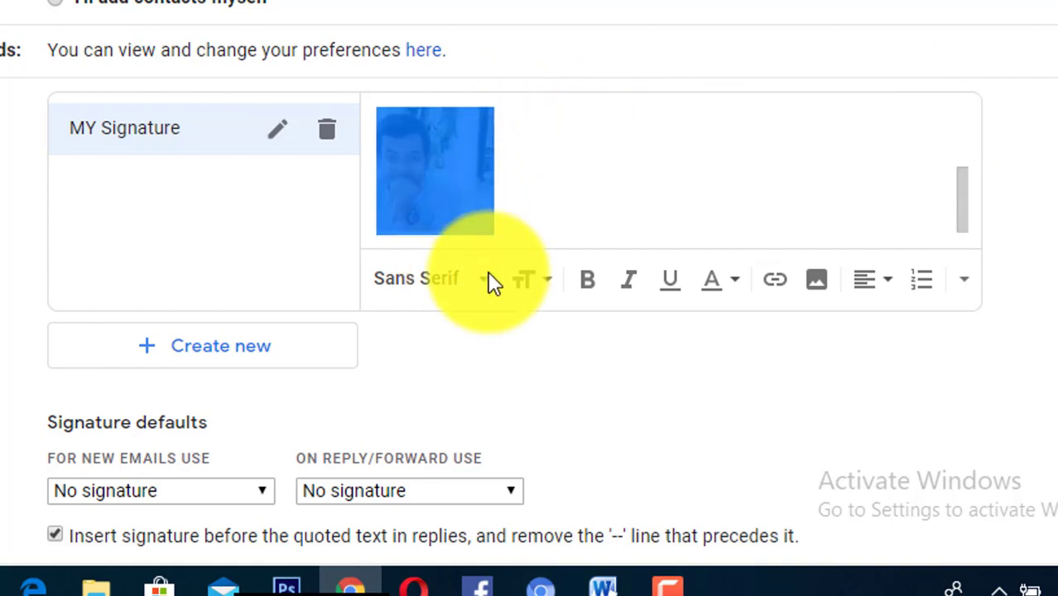
- Set the selected signature text to the Large size
{"action": "left_click", "coordinate": [537, 294]}
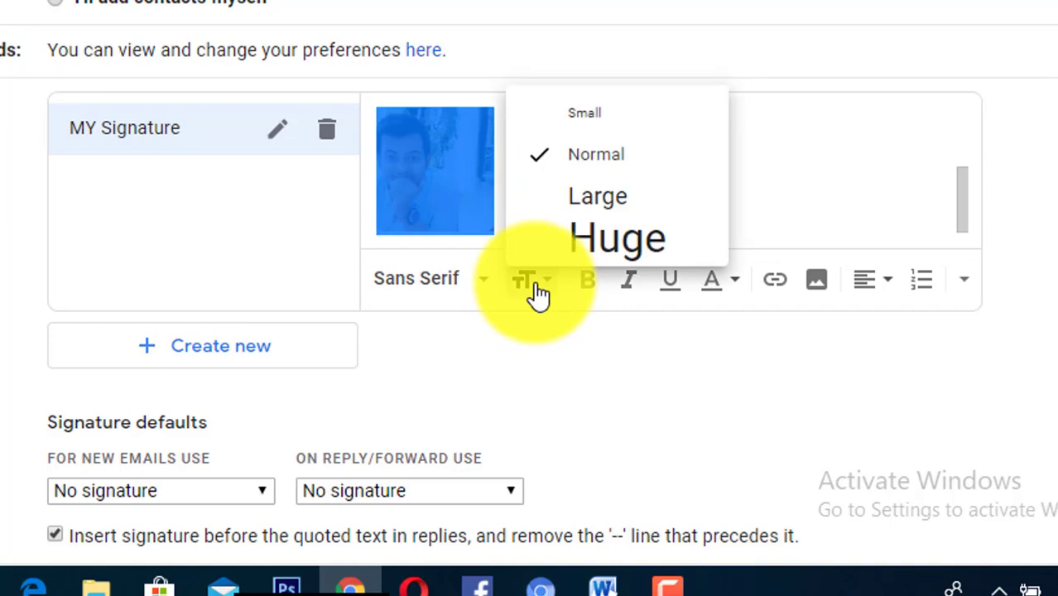
{"action": "left_click", "coordinate": [613, 196]}
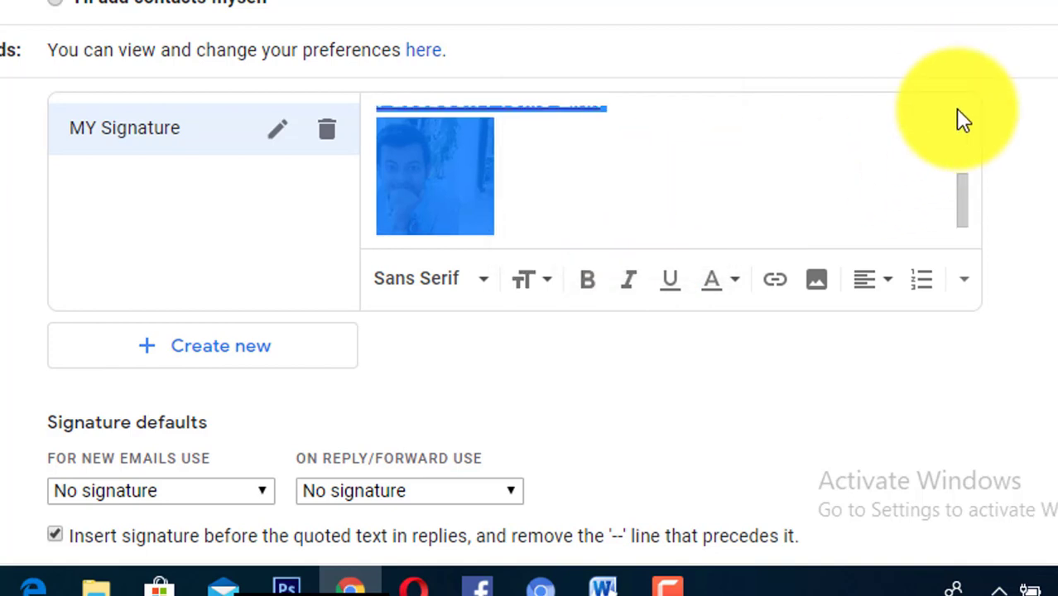
{"action": "scroll", "coordinate": [959, 114], "scroll_direction": "up", "scroll_amount": 5}
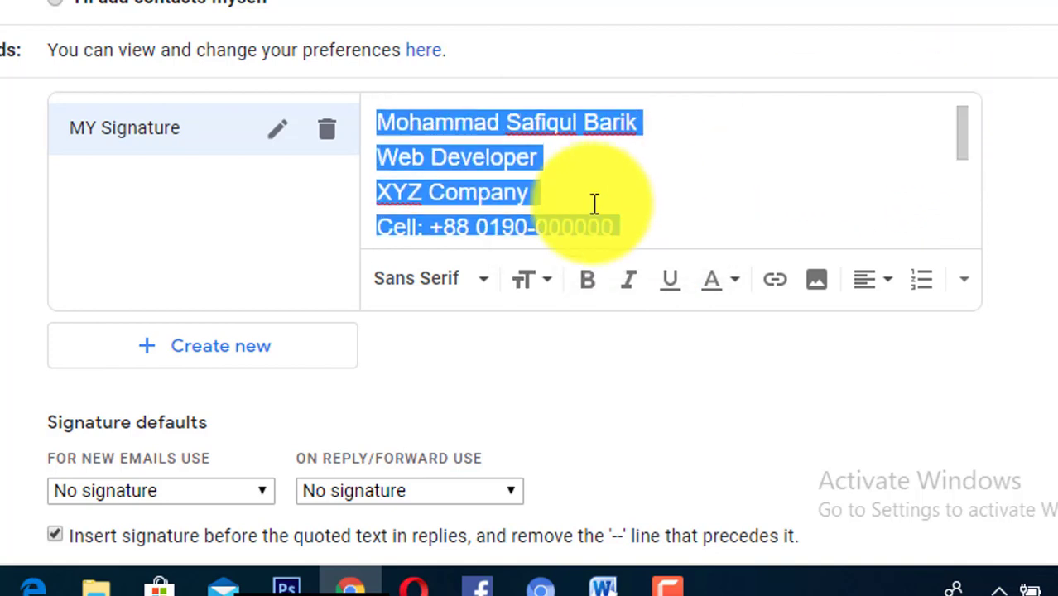
- Change the signature text font to Tahoma, then select the name line
{"action": "left_click", "coordinate": [474, 292]}
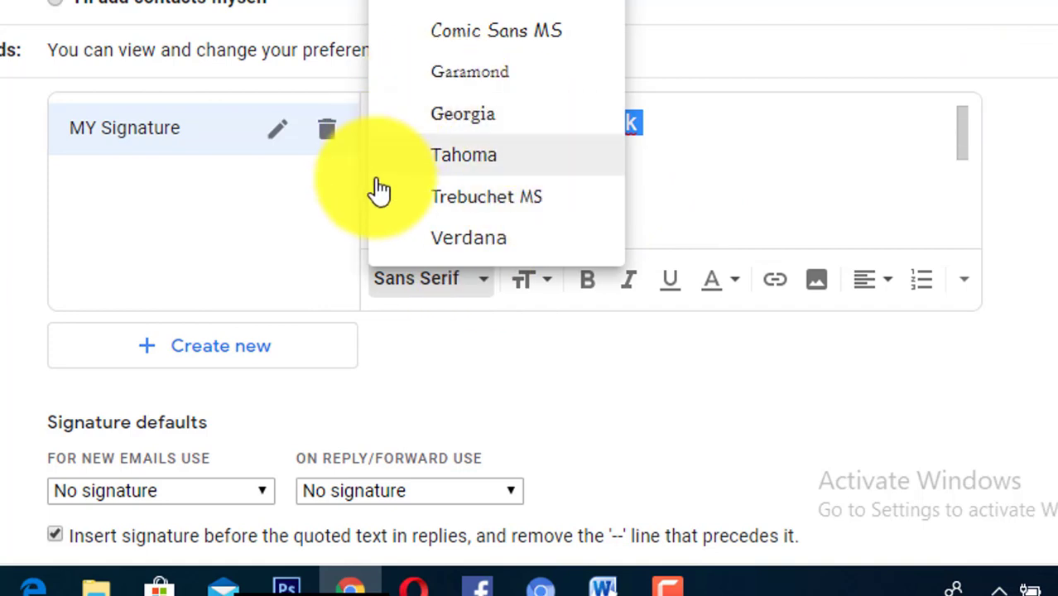
{"action": "left_click", "coordinate": [510, 160]}
{"action": "left_click", "coordinate": [938, 125]}
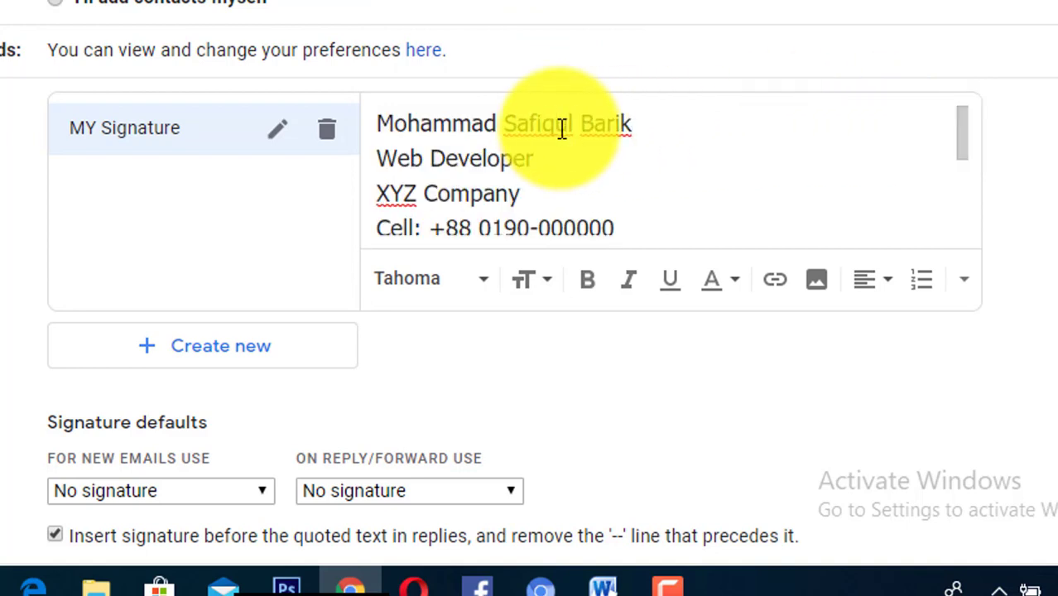
{"action": "triple_click", "coordinate": [562, 126]}
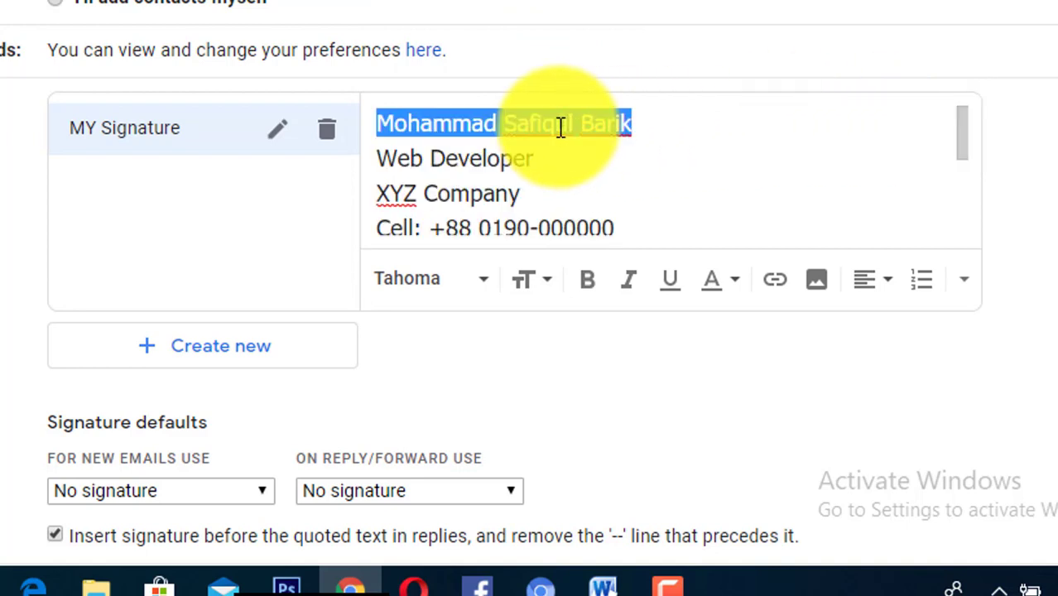
- Bold the name line, then return the caret to the Web Developer line
{"action": "left_click", "coordinate": [586, 285]}
{"action": "left_click", "coordinate": [681, 170]}
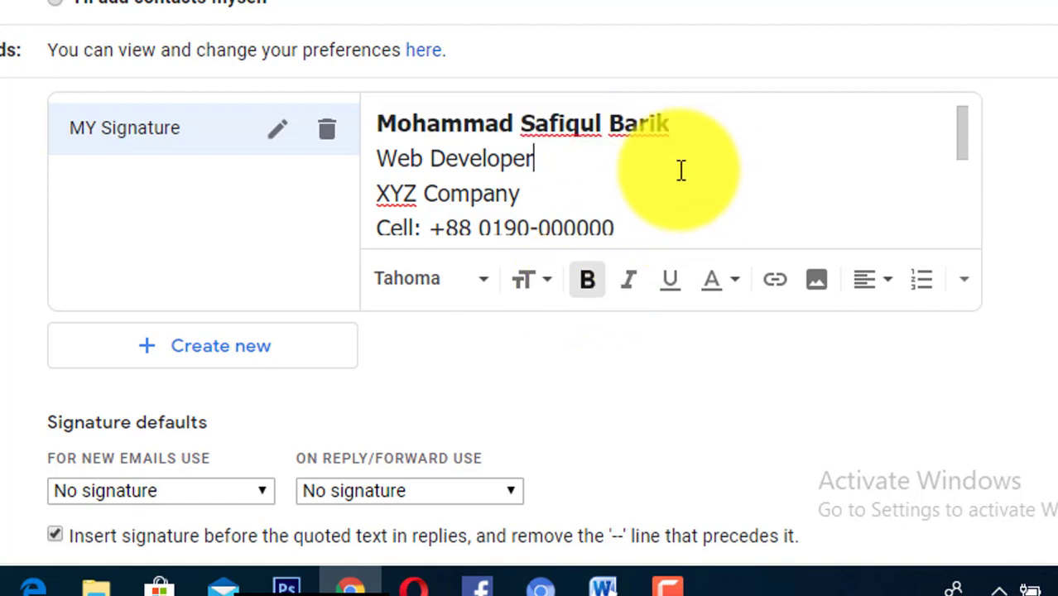
{"action": "double_click", "coordinate": [484, 163]}
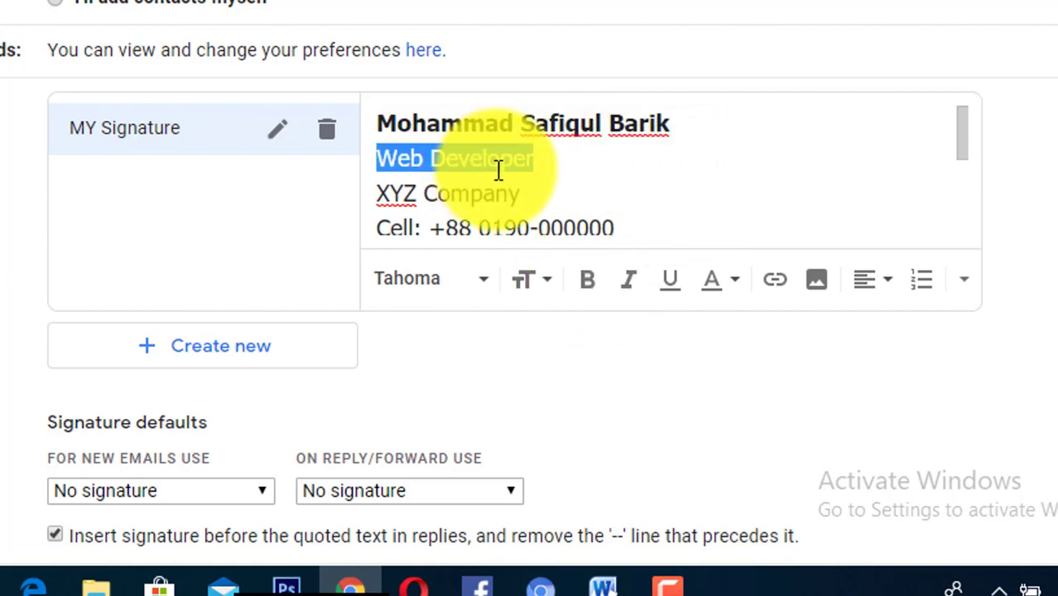
{"action": "left_click", "coordinate": [497, 170]}
{"action": "key", "text": "Down"}
{"action": "key", "text": "Down"}
{"action": "key", "text": "Down"}
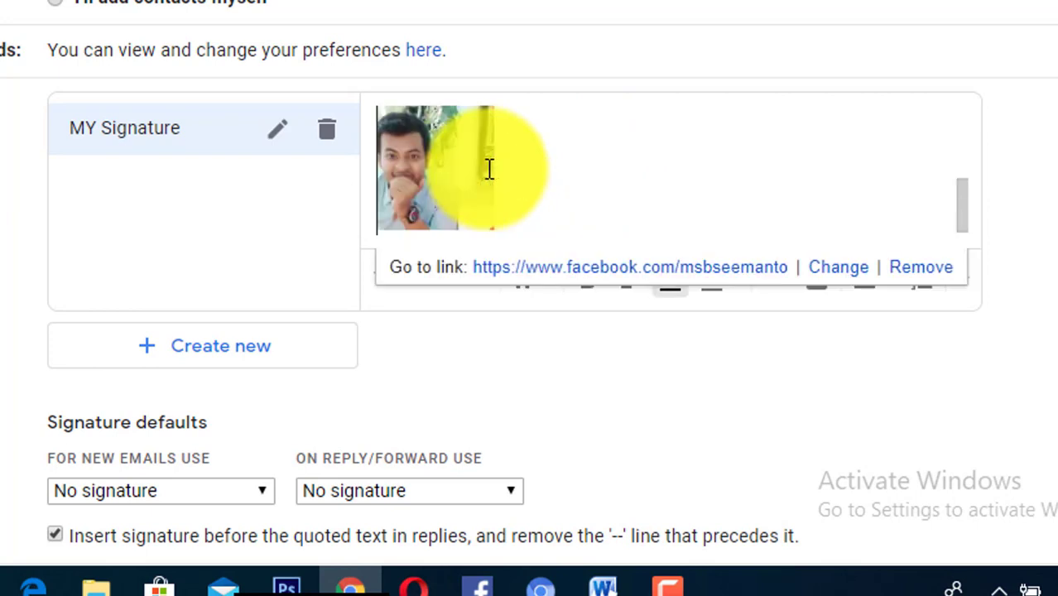
{"action": "key", "text": "Up"}
{"action": "key", "text": "Up"}
{"action": "key", "text": "Up"}
{"action": "key", "text": "Up"}
{"action": "key", "text": "Up"}
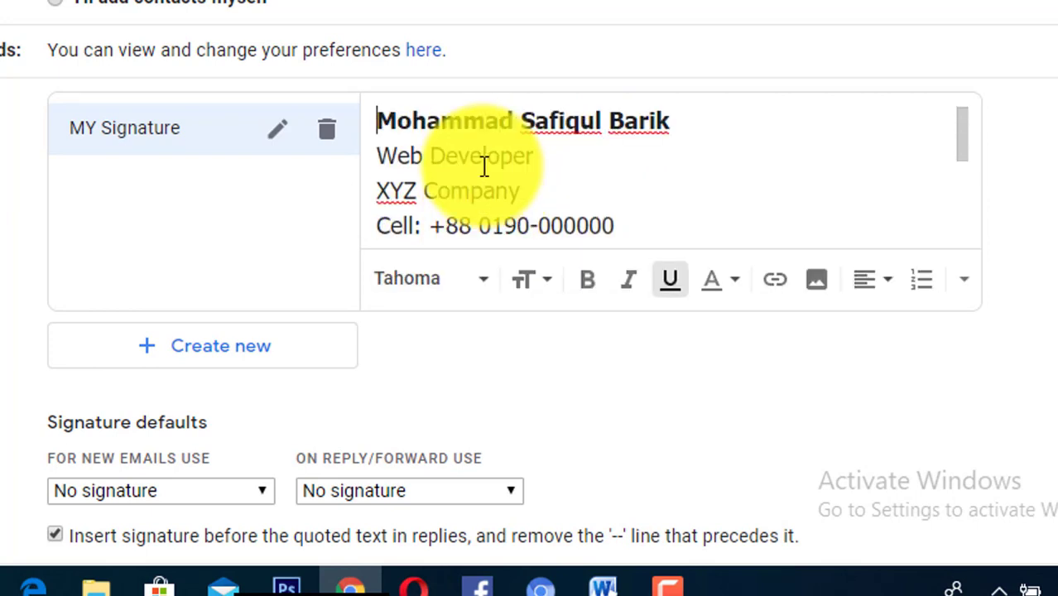
{"action": "key", "text": "Down"}
{"action": "key", "text": "Down"}
{"action": "key", "text": "Up"}
{"action": "key", "text": "Up"}
{"action": "key", "text": "Up"}
{"action": "key", "text": "Up"}
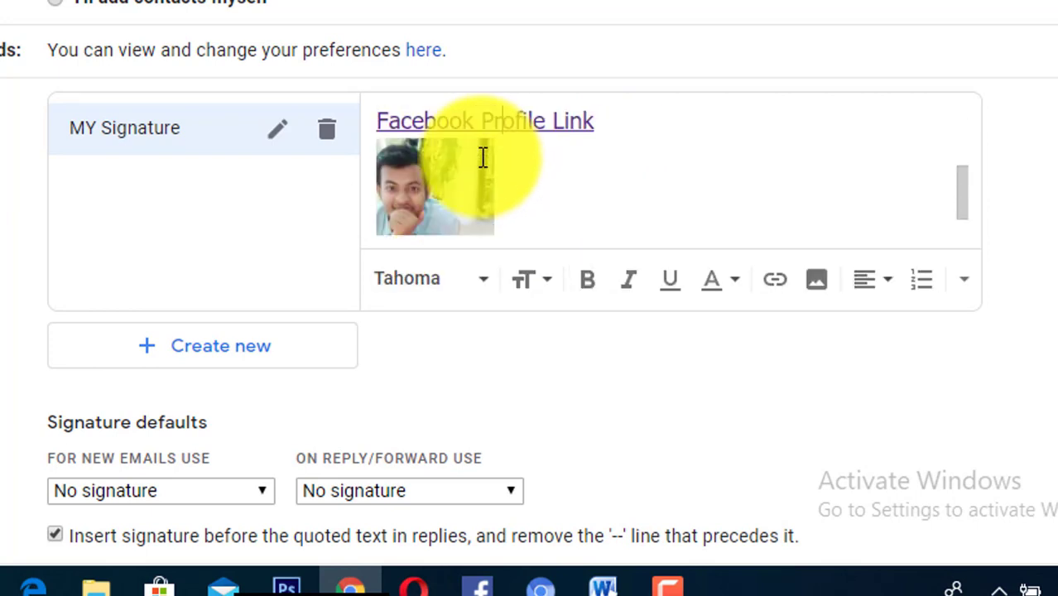
{"action": "key", "text": "Up"}
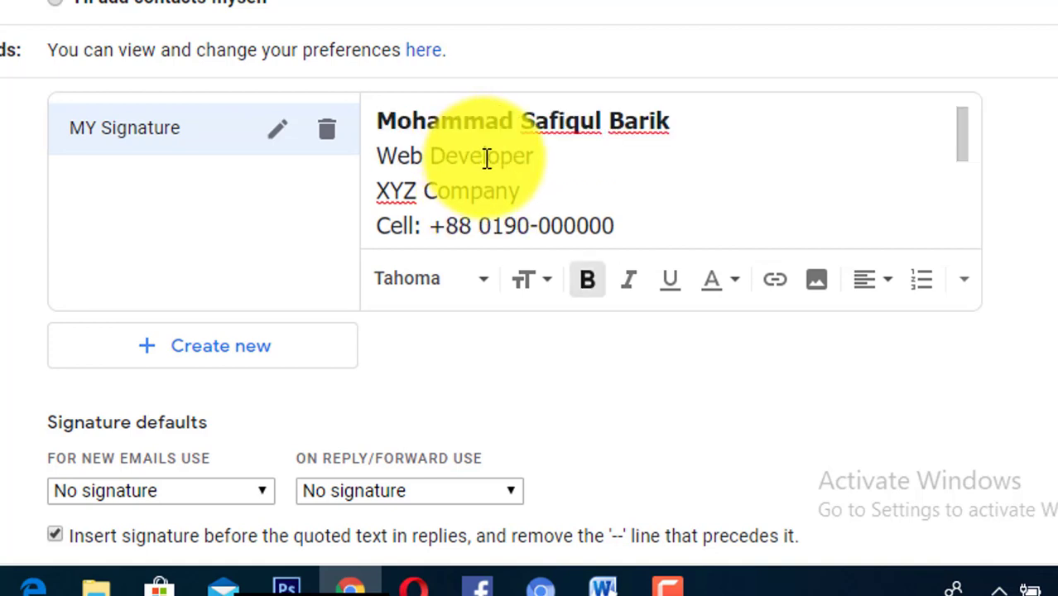
- Underline the Web Developer line and give it a coloured background
{"action": "triple_click", "coordinate": [487, 159]}
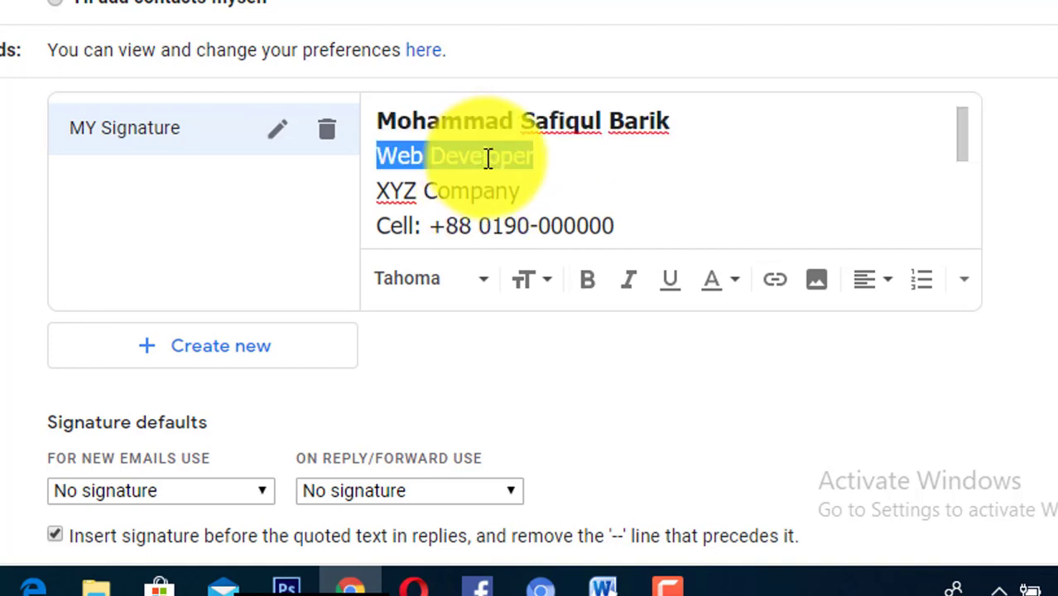
{"action": "left_click", "coordinate": [676, 290]}
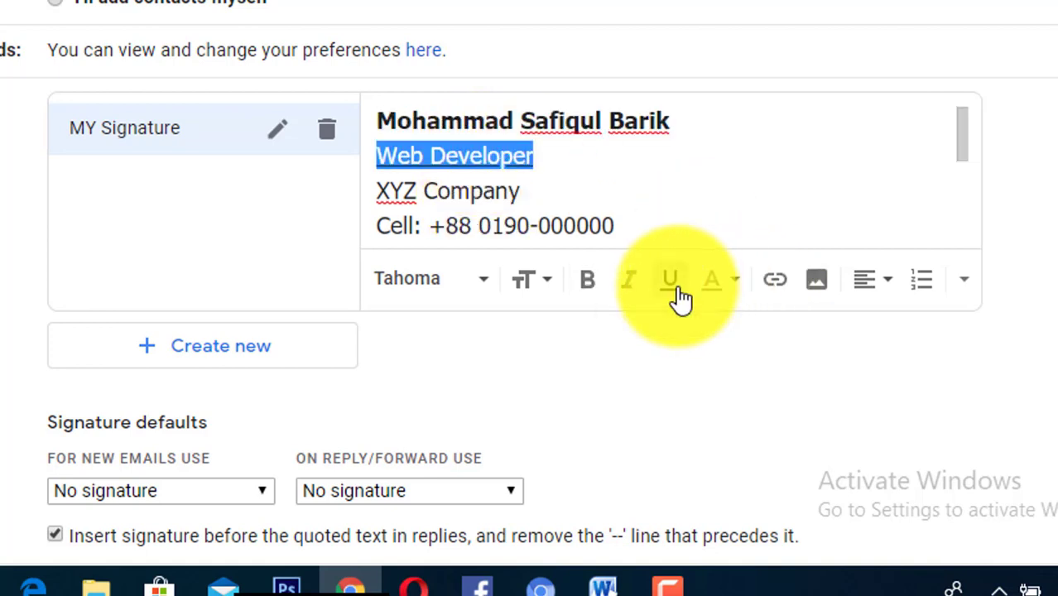
{"action": "left_click", "coordinate": [739, 292]}
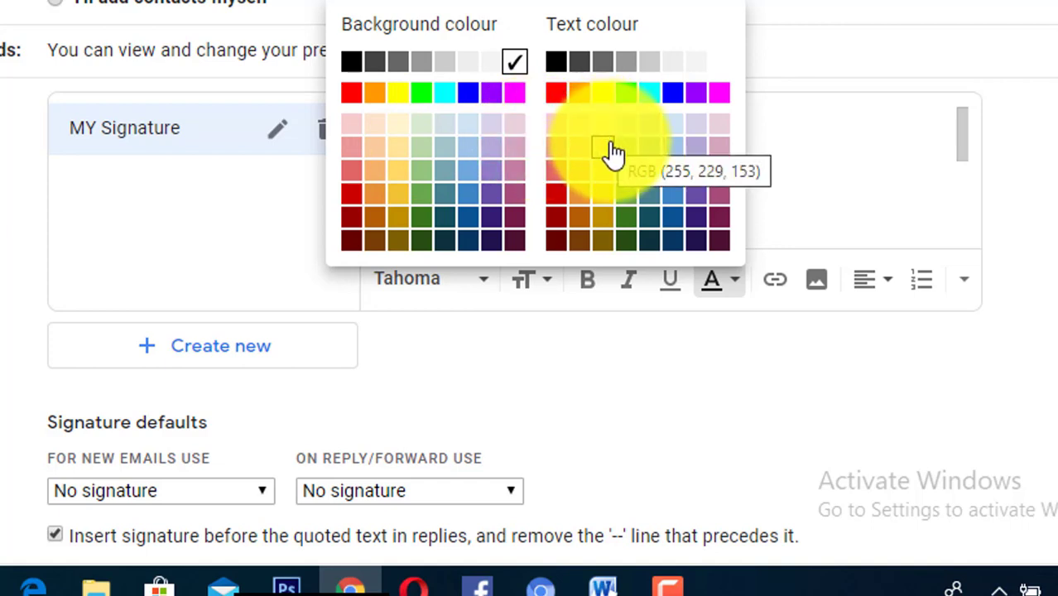
{"action": "left_click", "coordinate": [493, 98]}
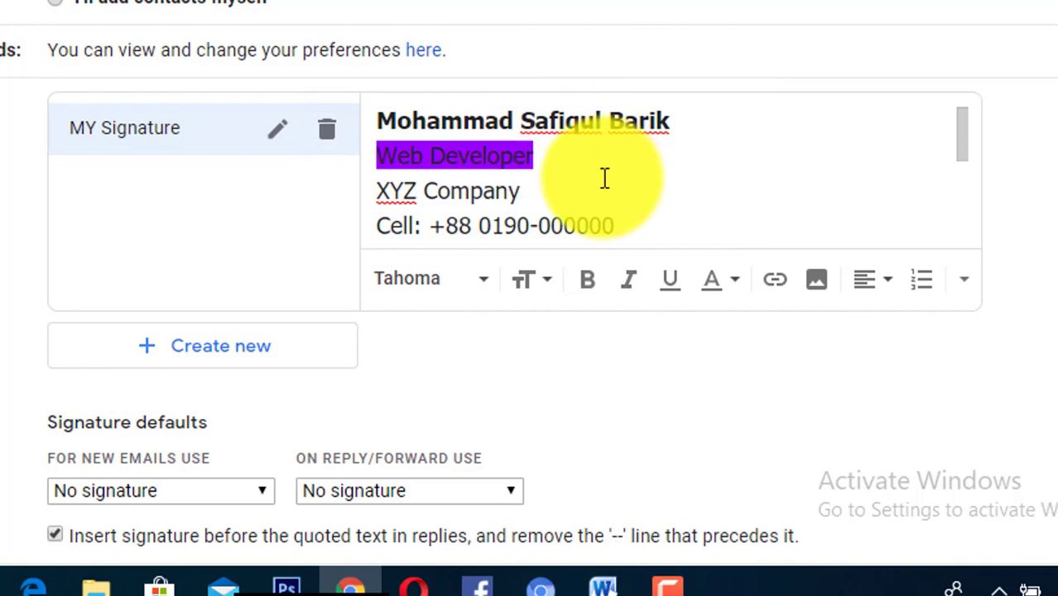
- Reselect Web Developer and apply another colour swatch, leaving a purple highlight
{"action": "triple_click", "coordinate": [514, 166]}
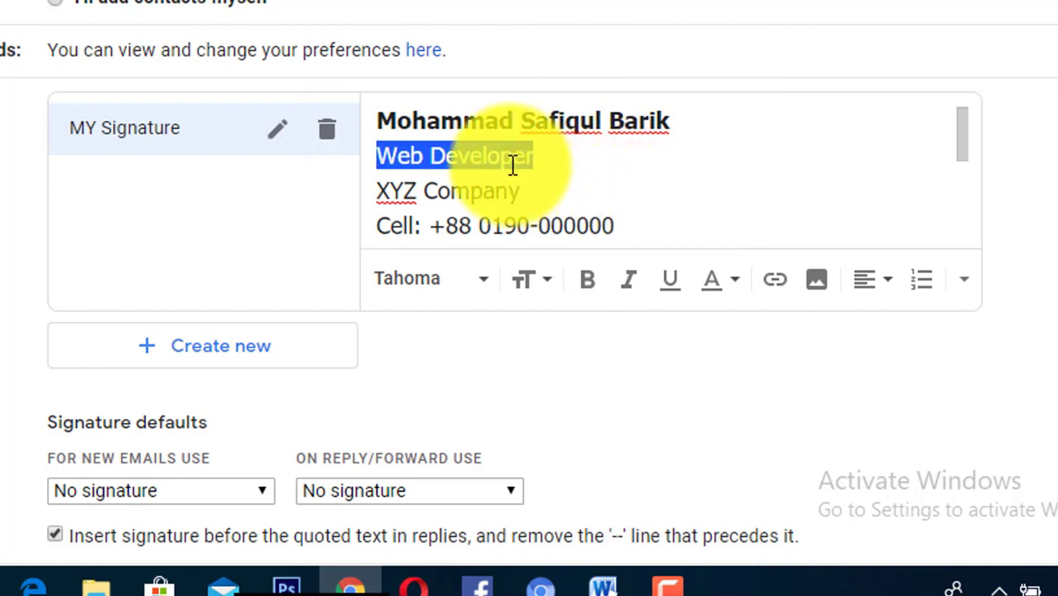
{"action": "left_click", "coordinate": [513, 164]}
{"action": "left_click", "coordinate": [723, 292]}
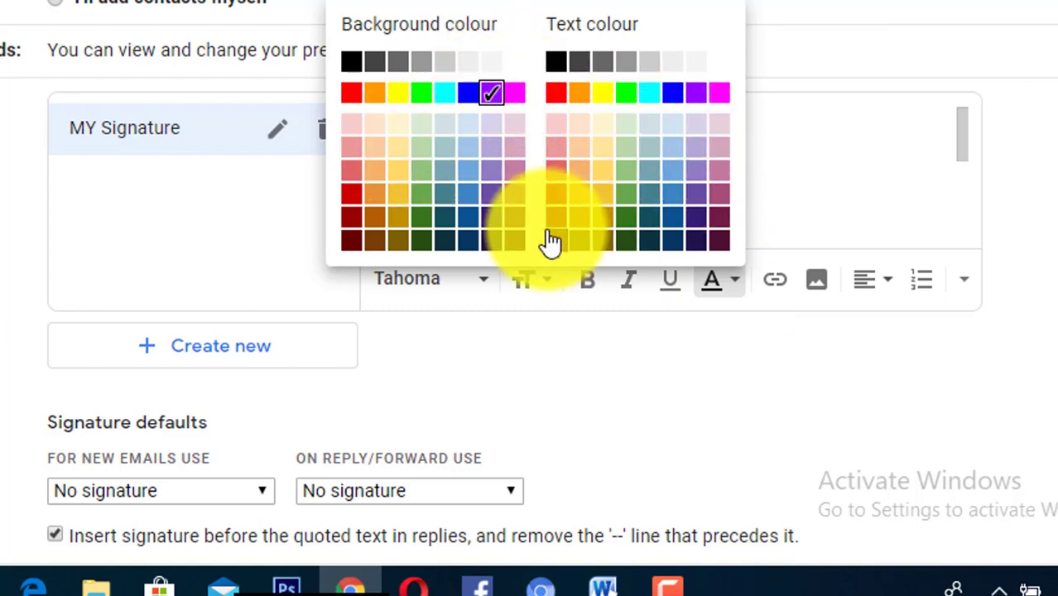
{"action": "left_click", "coordinate": [563, 98]}
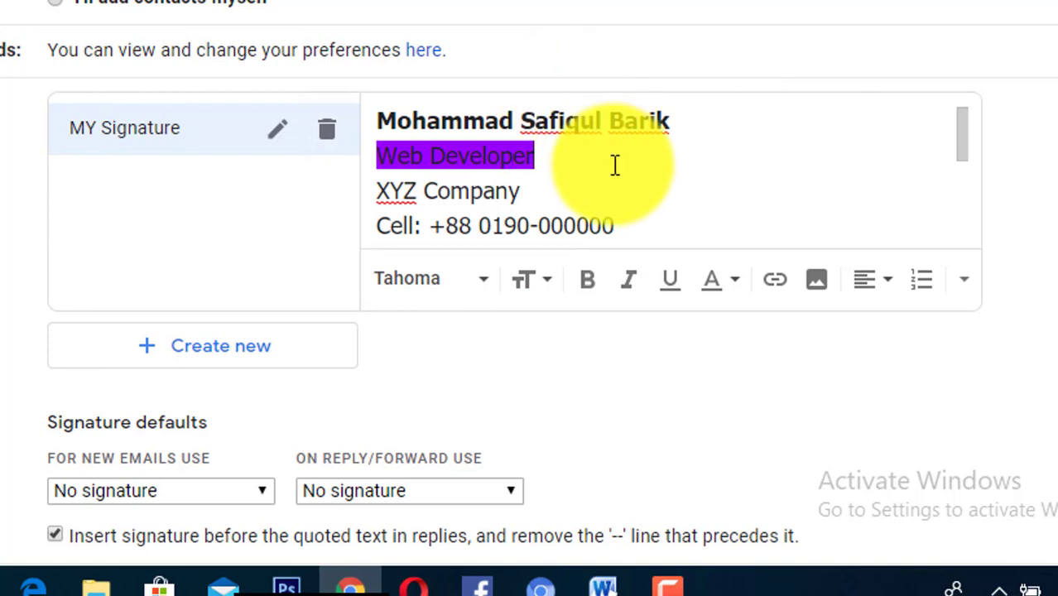
{"action": "triple_click", "coordinate": [485, 147]}
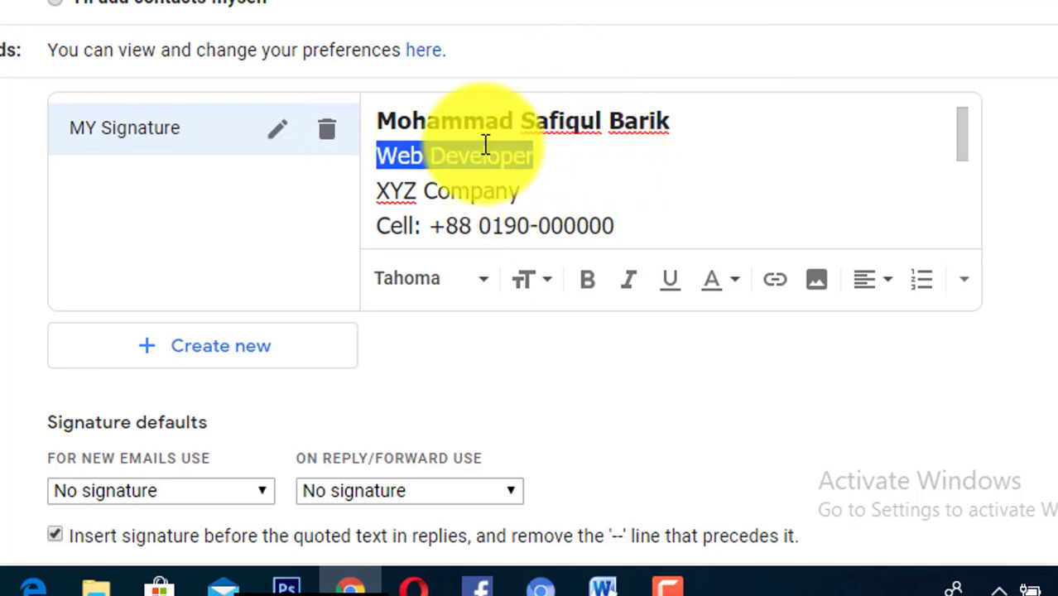
- Reset the Web Developer background to white and try a red text colour
{"action": "left_click", "coordinate": [723, 288]}
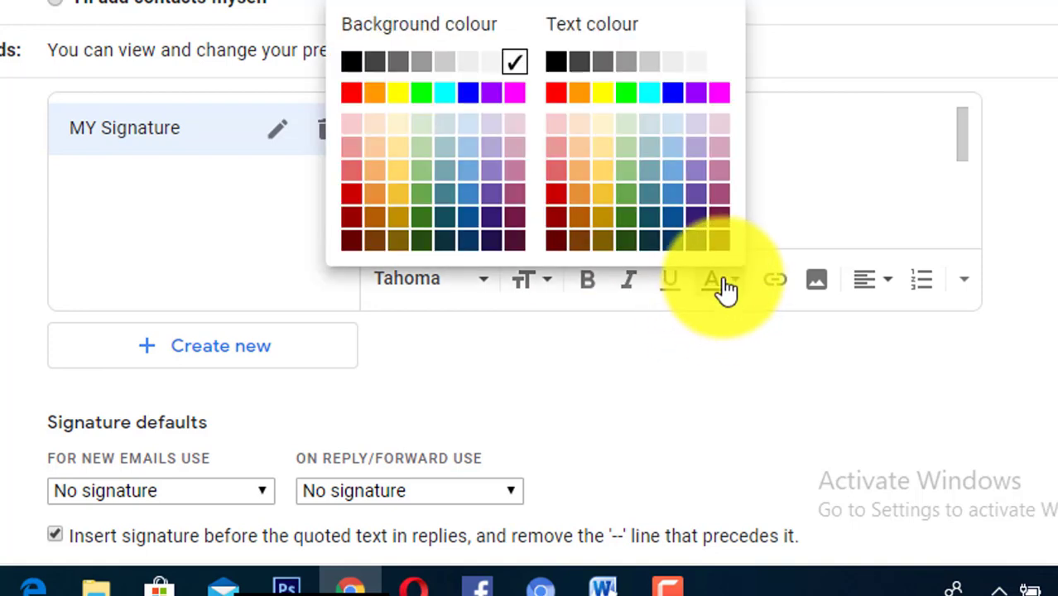
{"action": "left_click", "coordinate": [515, 61]}
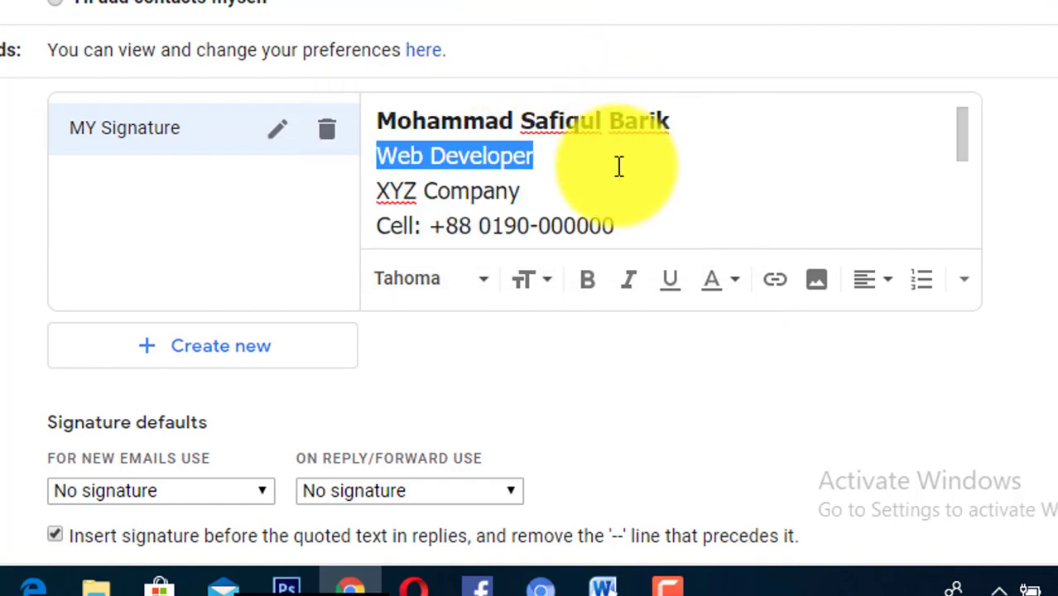
{"action": "left_click", "coordinate": [732, 291]}
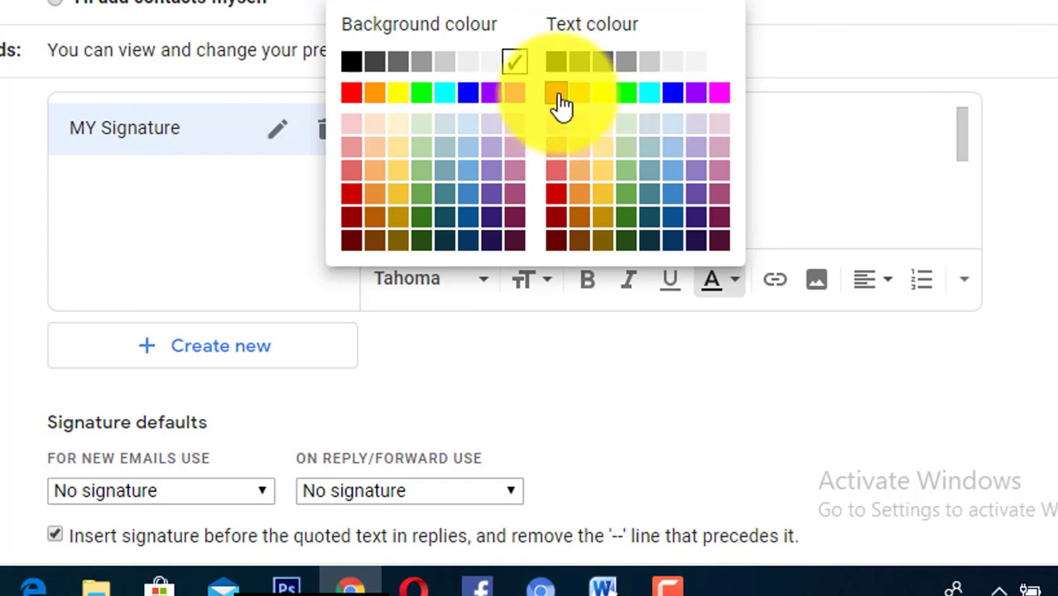
{"action": "left_click", "coordinate": [557, 98]}
{"action": "left_click", "coordinate": [602, 152]}
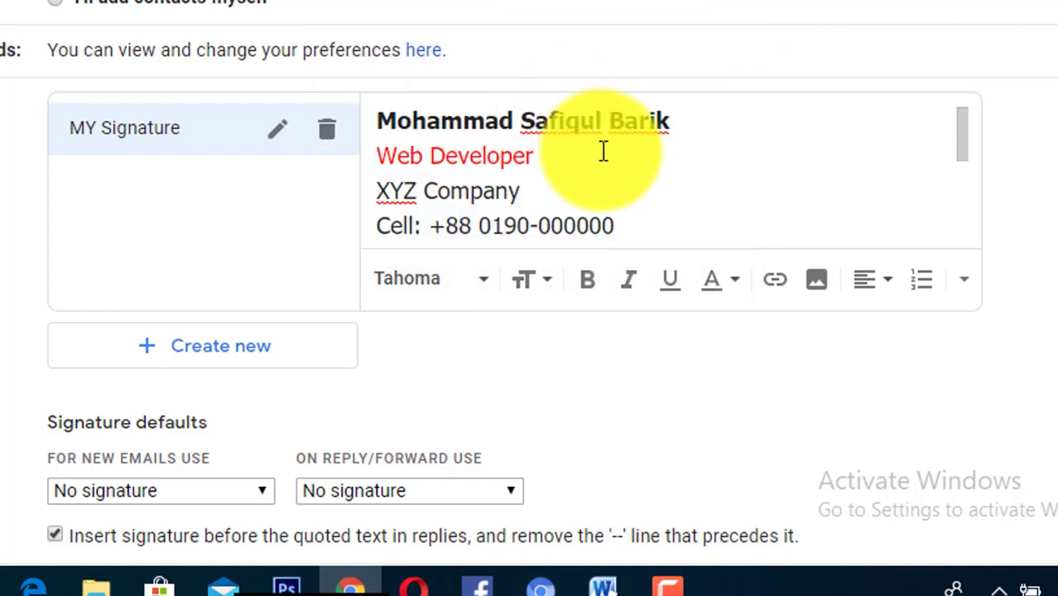
- Select the whole Web Developer line and set its text colour back to black
{"action": "triple_click", "coordinate": [501, 162]}
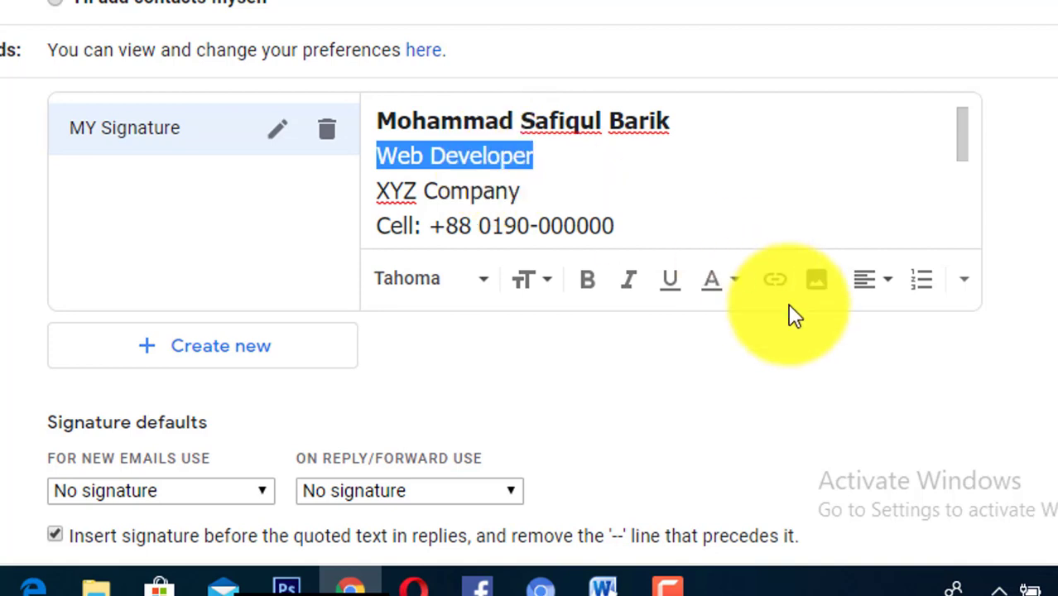
{"action": "left_click", "coordinate": [735, 281]}
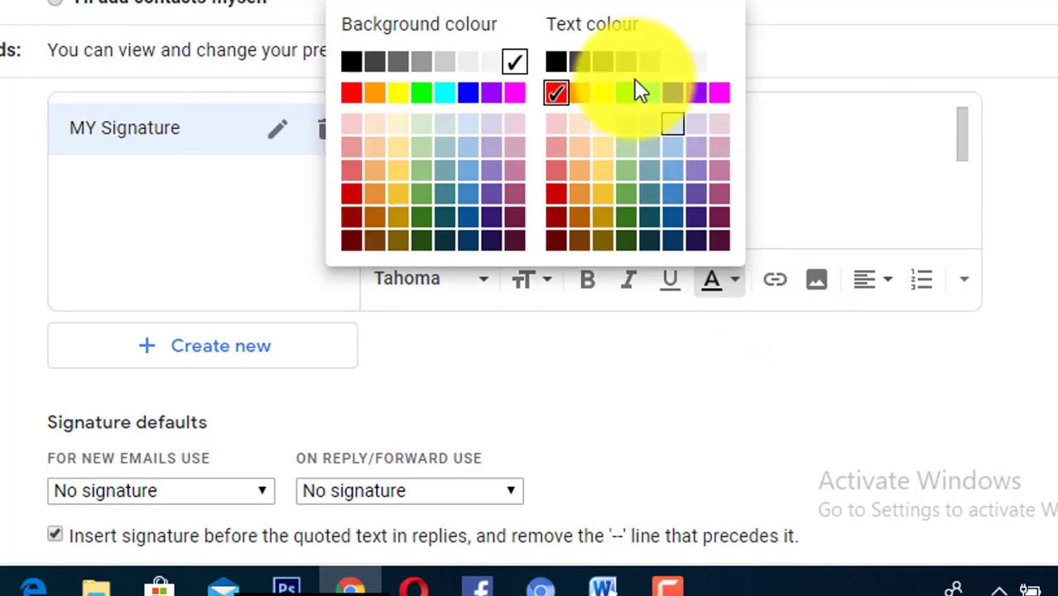
{"action": "left_click", "coordinate": [697, 63]}
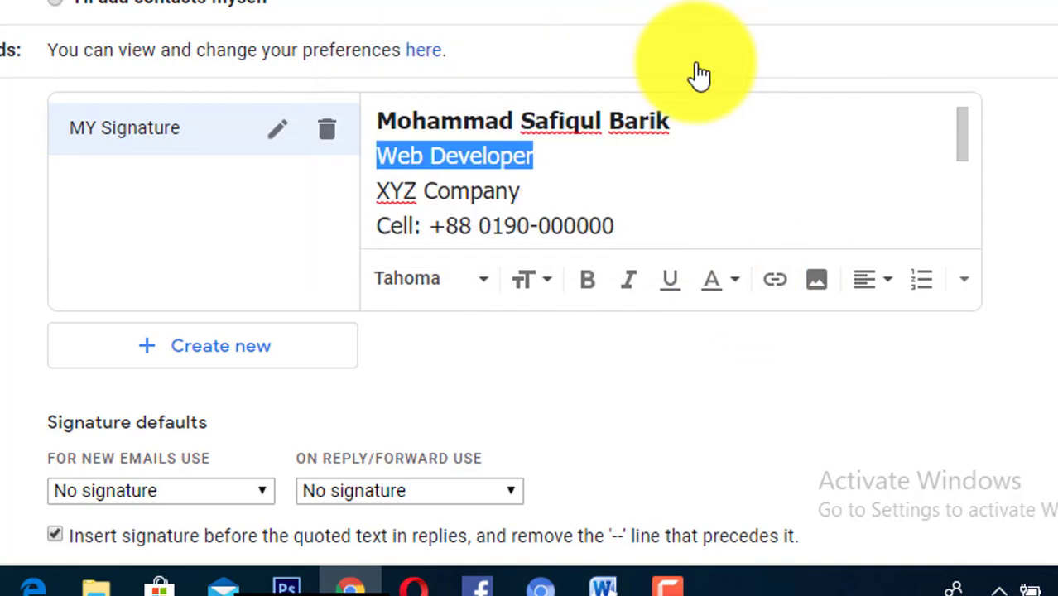
{"action": "left_click", "coordinate": [745, 289]}
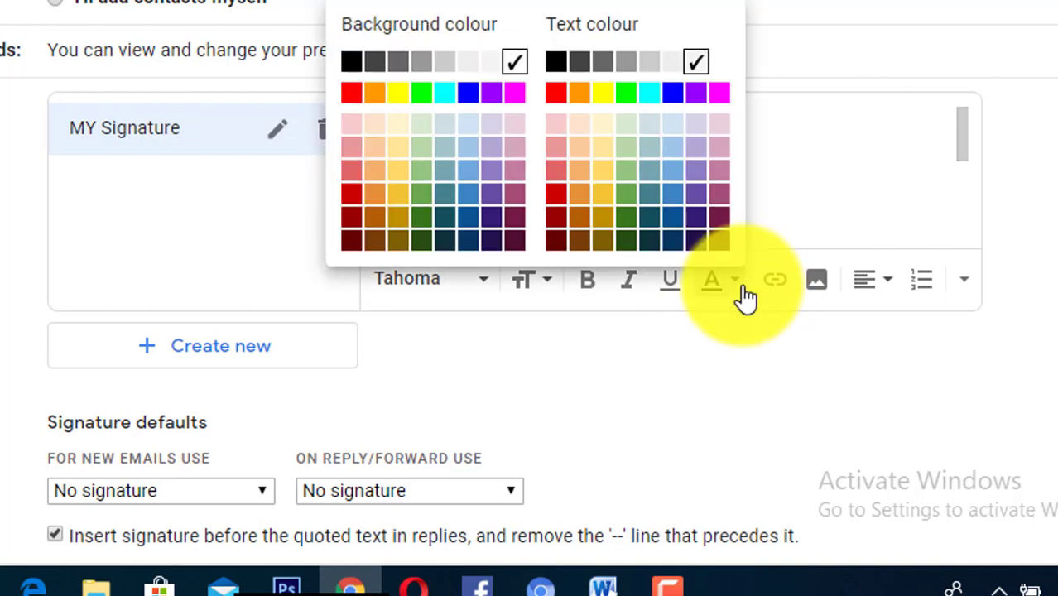
{"action": "left_click", "coordinate": [577, 65]}
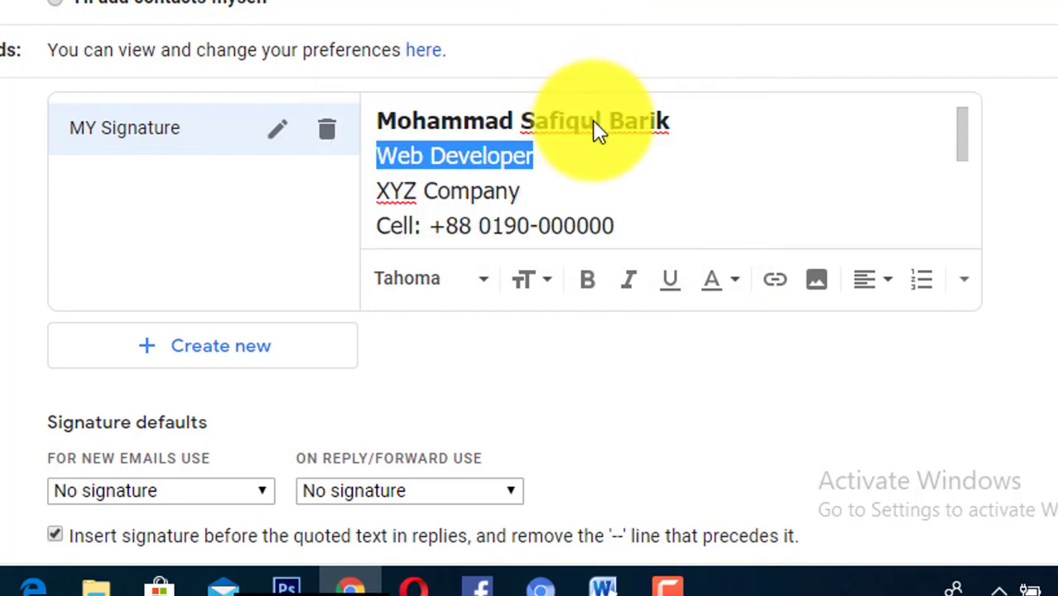
{"action": "left_click", "coordinate": [736, 291]}
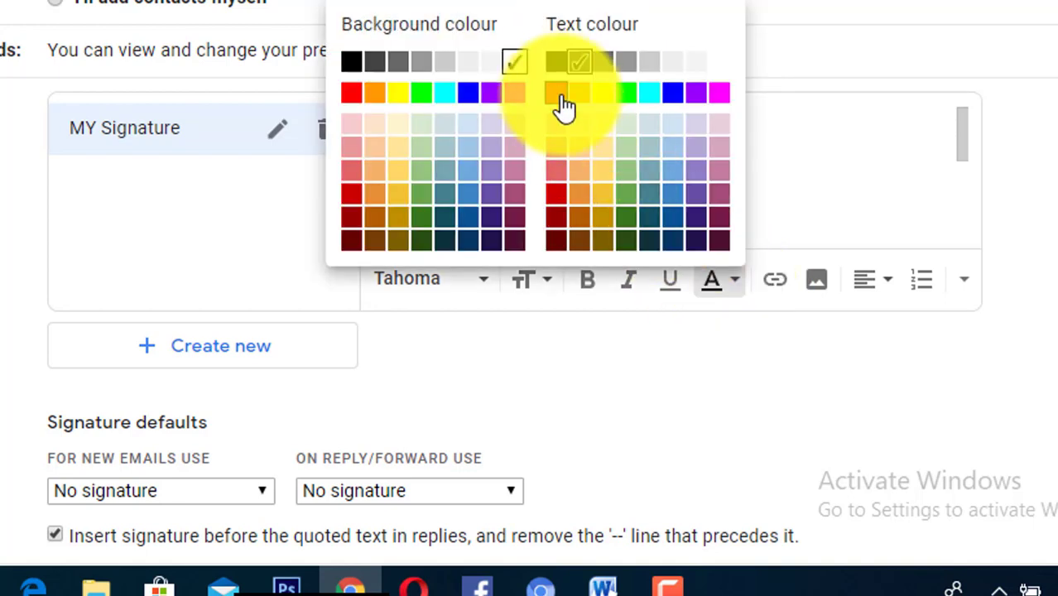
{"action": "left_click", "coordinate": [555, 65]}
{"action": "left_click", "coordinate": [630, 227]}
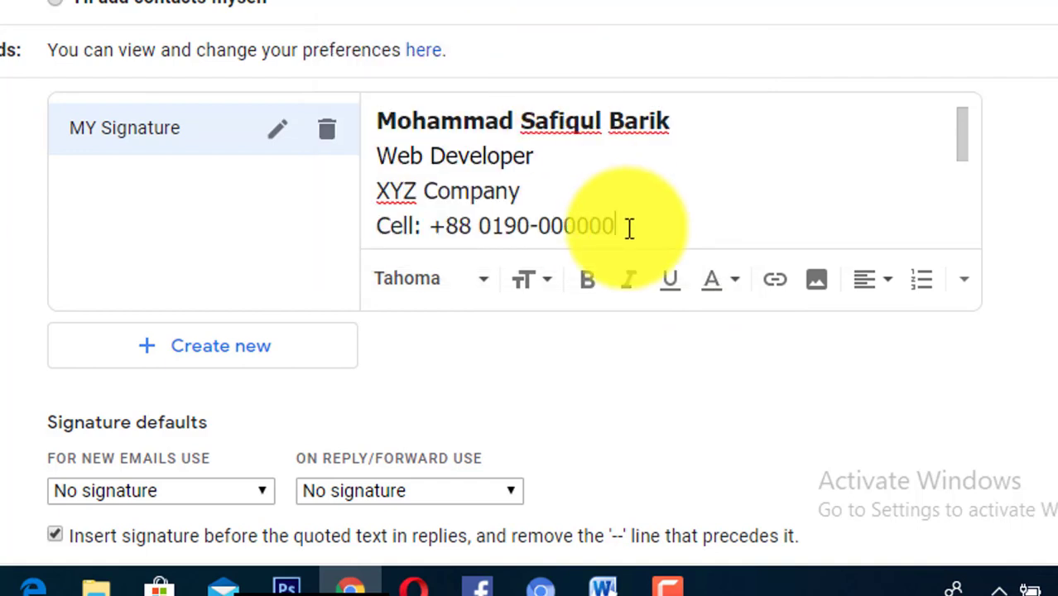
{"action": "key", "text": "Down"}
{"action": "key", "text": "Down"}
{"action": "key", "text": "Up"}
{"action": "key", "text": "Up"}
{"action": "key", "text": "Up"}
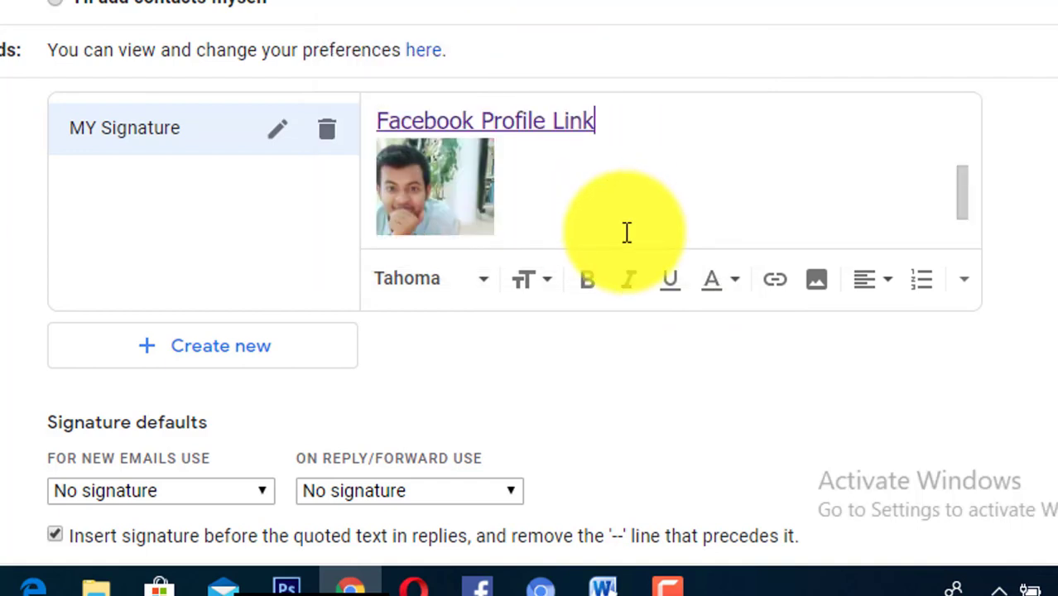
{"action": "key", "text": "Up"}
{"action": "key", "text": "Up"}
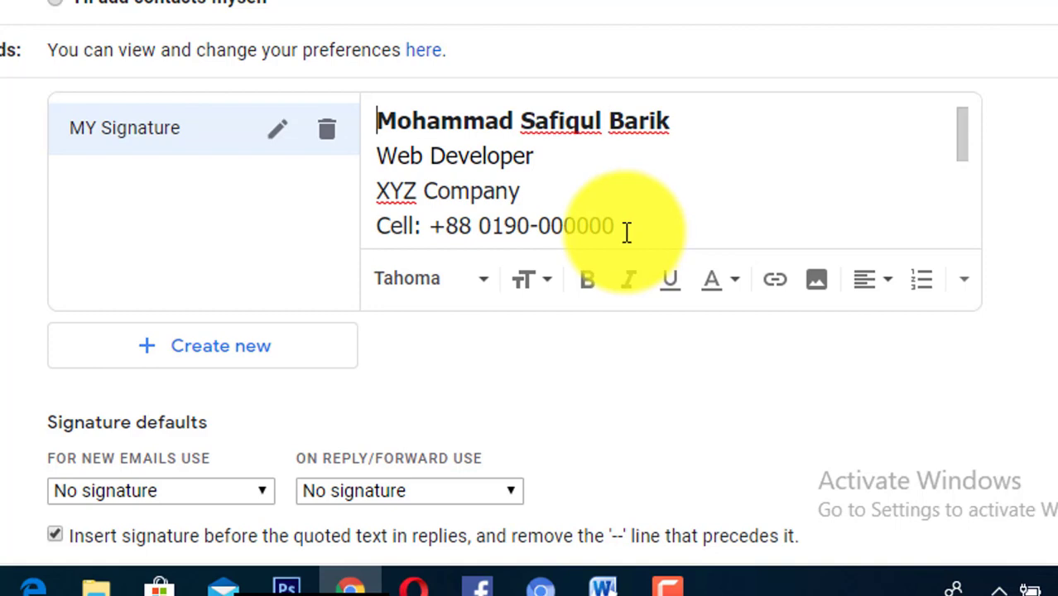
{"action": "key", "text": "Down"}
{"action": "key", "text": "Down"}
{"action": "key", "text": "Down"}
{"action": "key", "text": "Down"}
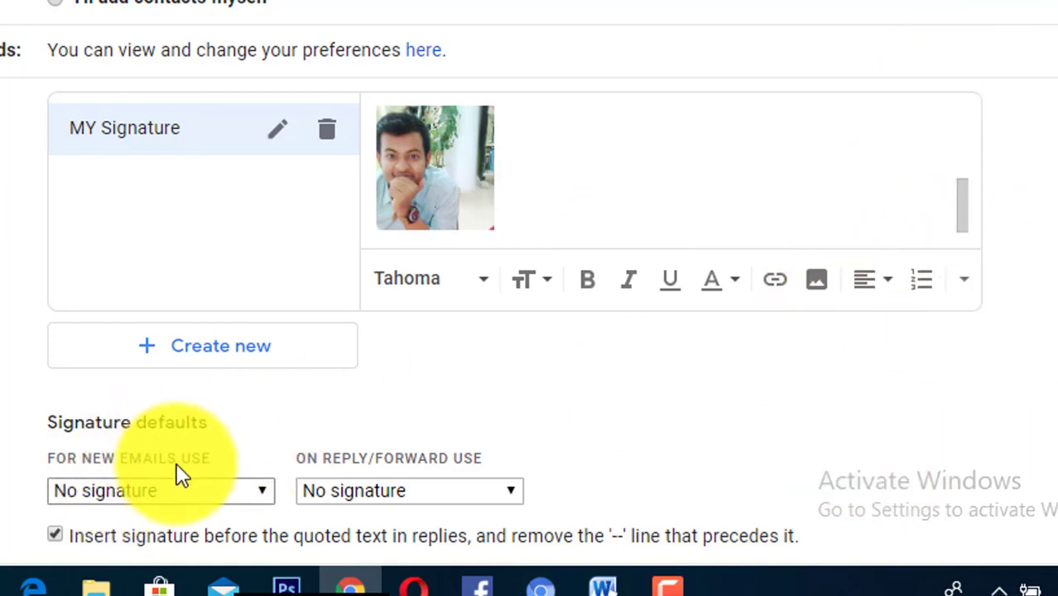
- Choose MY Signature in both the 'For new emails use' and 'On reply/forward use' dropdowns
{"action": "left_click", "coordinate": [187, 492]}
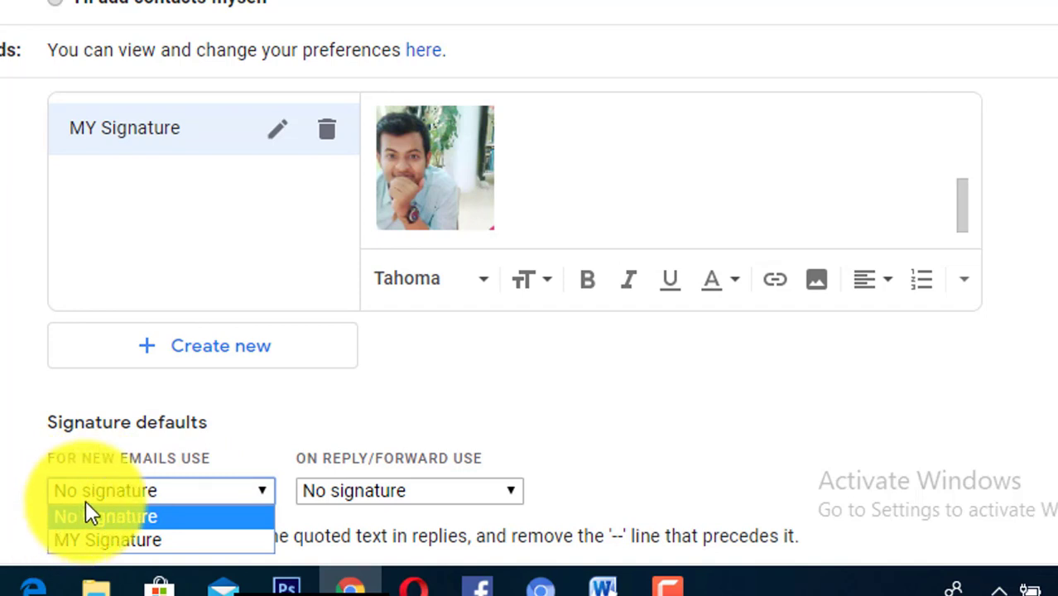
{"action": "left_click", "coordinate": [76, 540]}
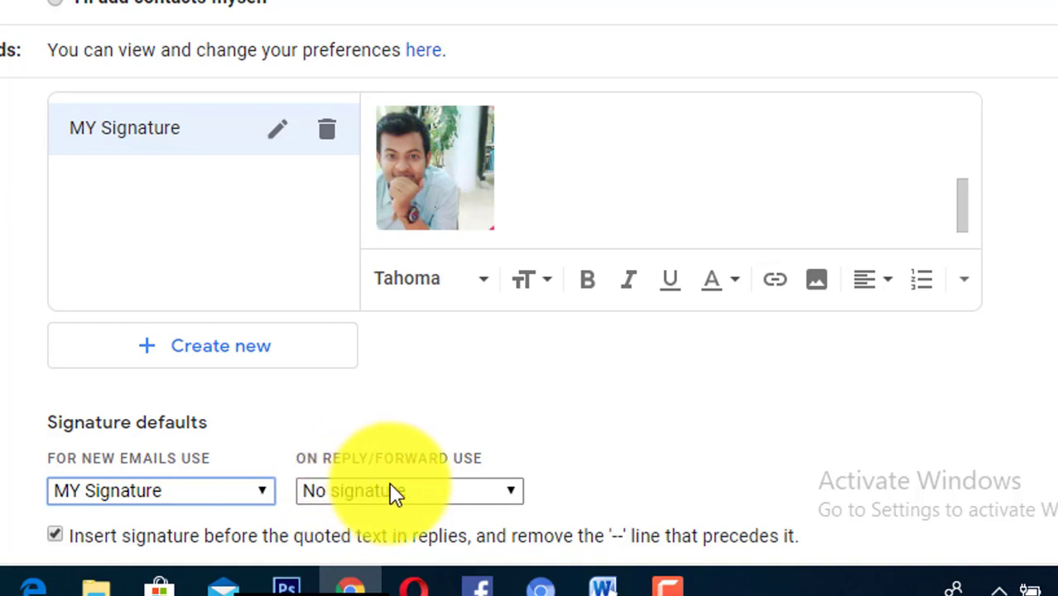
{"action": "left_click", "coordinate": [448, 498]}
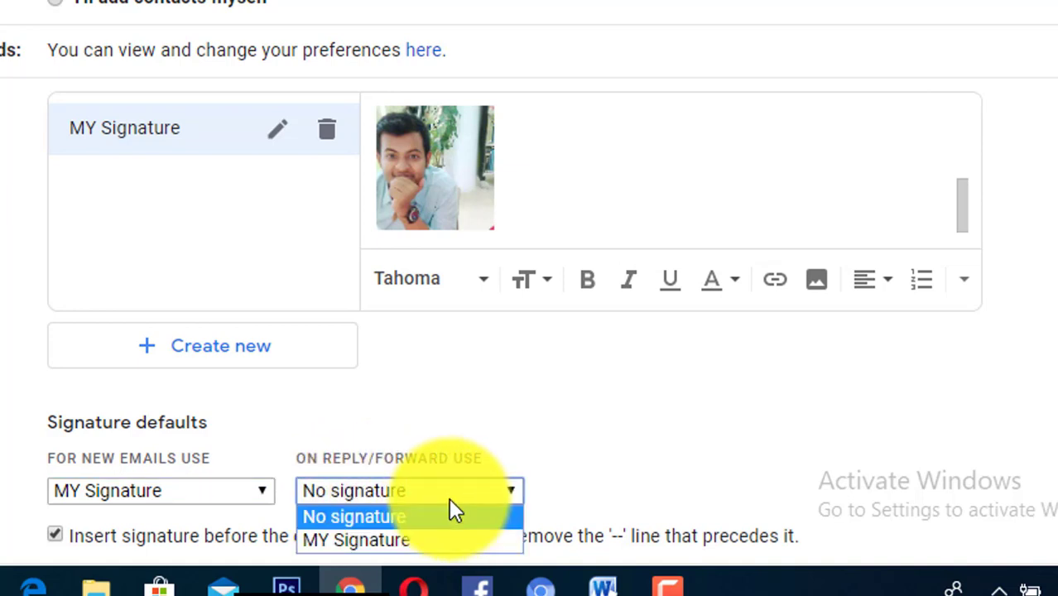
{"action": "left_click", "coordinate": [390, 542]}
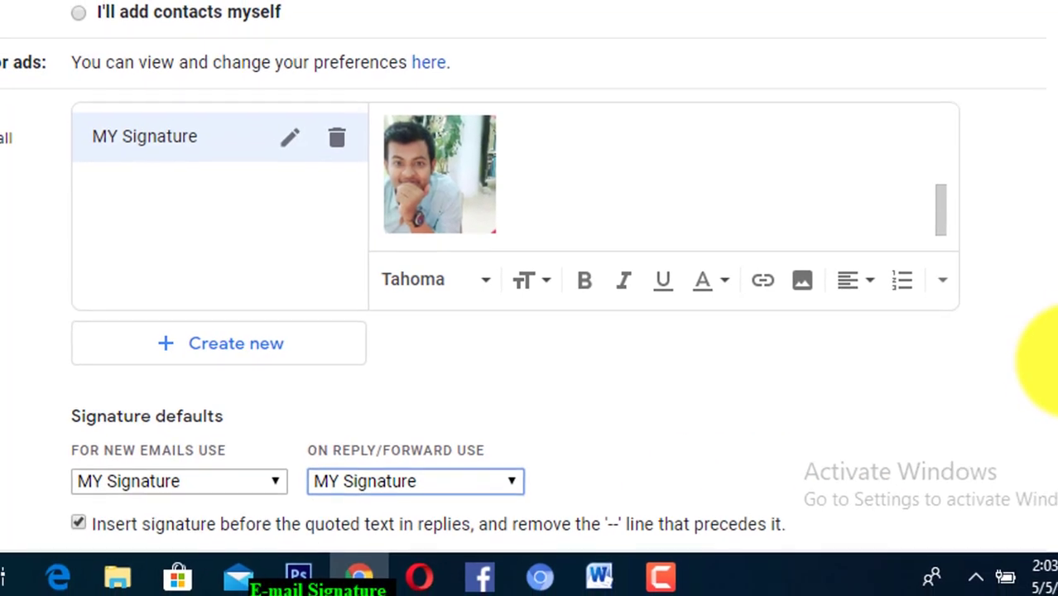
{"action": "scroll", "coordinate": [1043, 485], "scroll_direction": "down", "scroll_amount": 6}
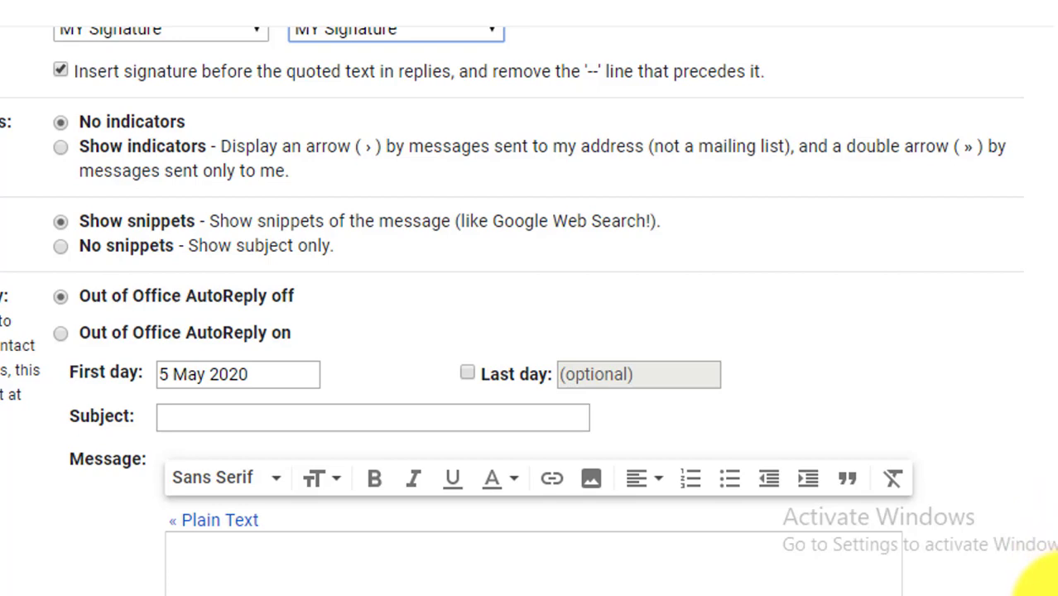
- Save Changes, then start a new message to confirm MY Signature is inserted
{"action": "scroll", "coordinate": [1047, 563], "scroll_direction": "down", "scroll_amount": 3}
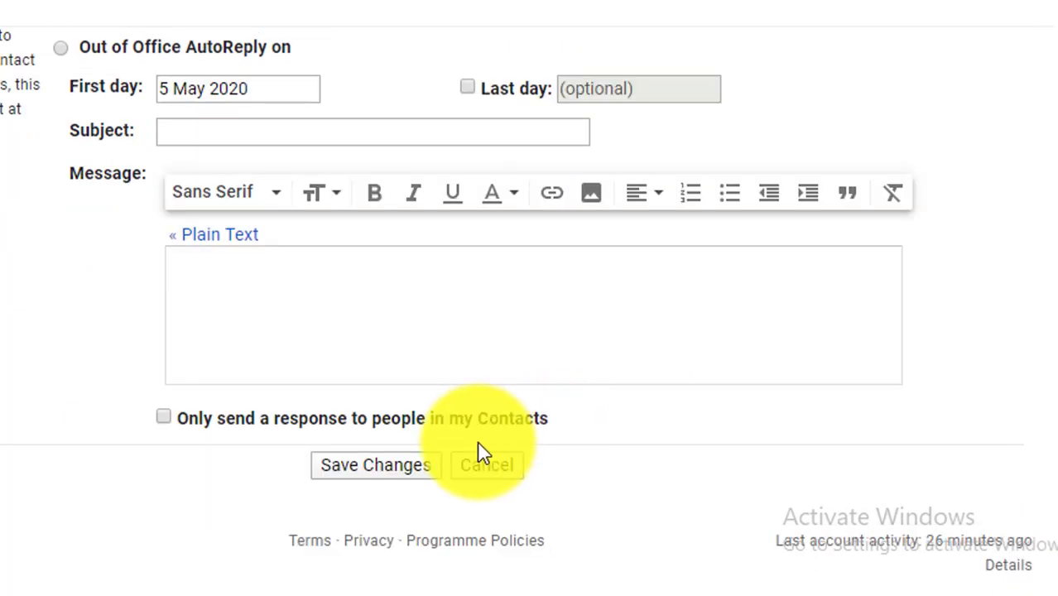
{"action": "left_click", "coordinate": [356, 466]}
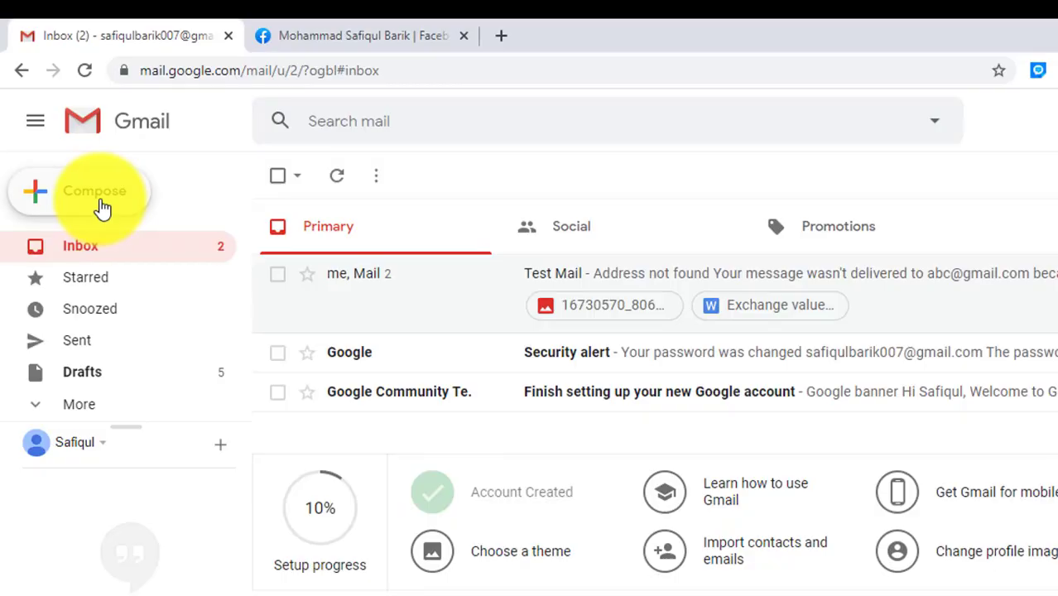
{"action": "left_click", "coordinate": [98, 205]}
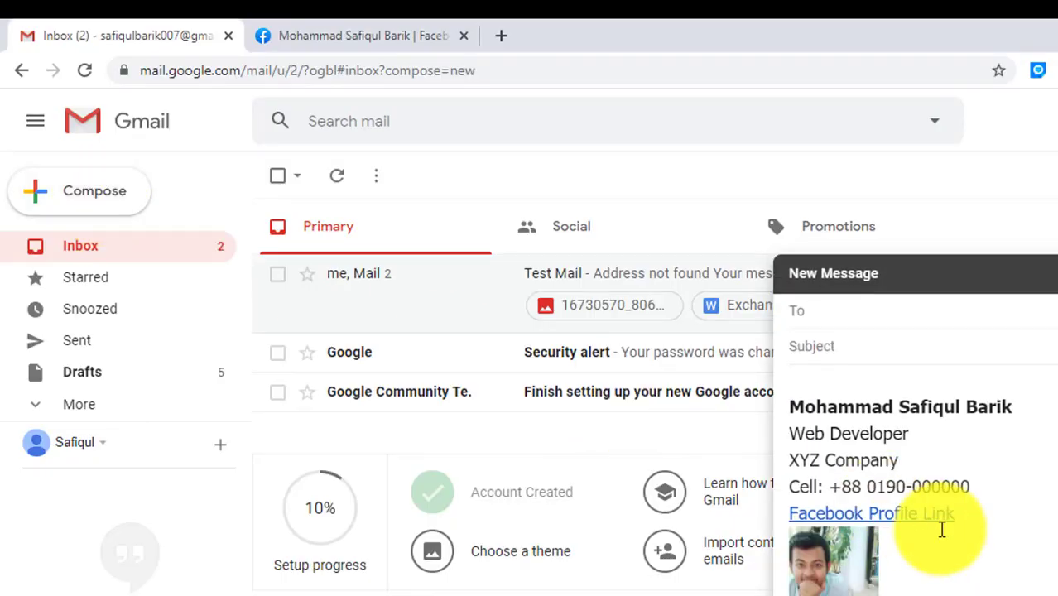